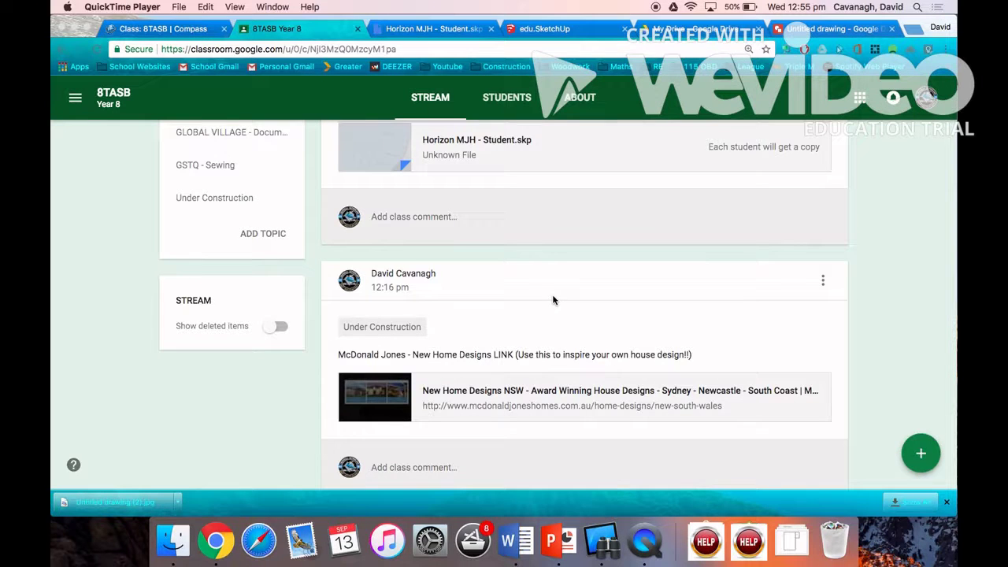
# Scroll through the McDonald Jones NSW new home designs list
pyautogui.scroll(3, 553, 299)
pyautogui.scroll(-4, 553, 299)
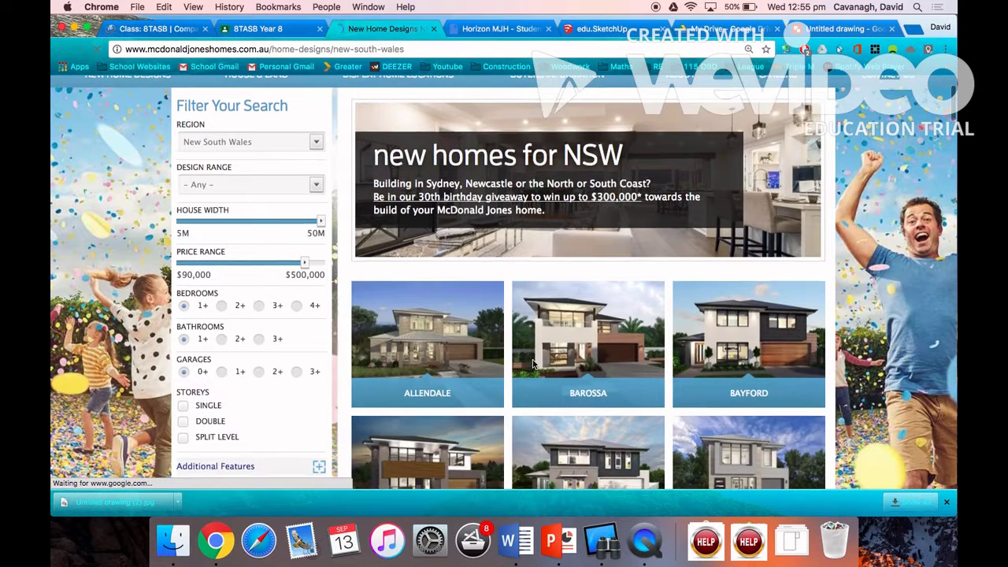
# Open the Castleton home design's floor plans and scroll down to the upper floor
pyautogui.click(532, 362)
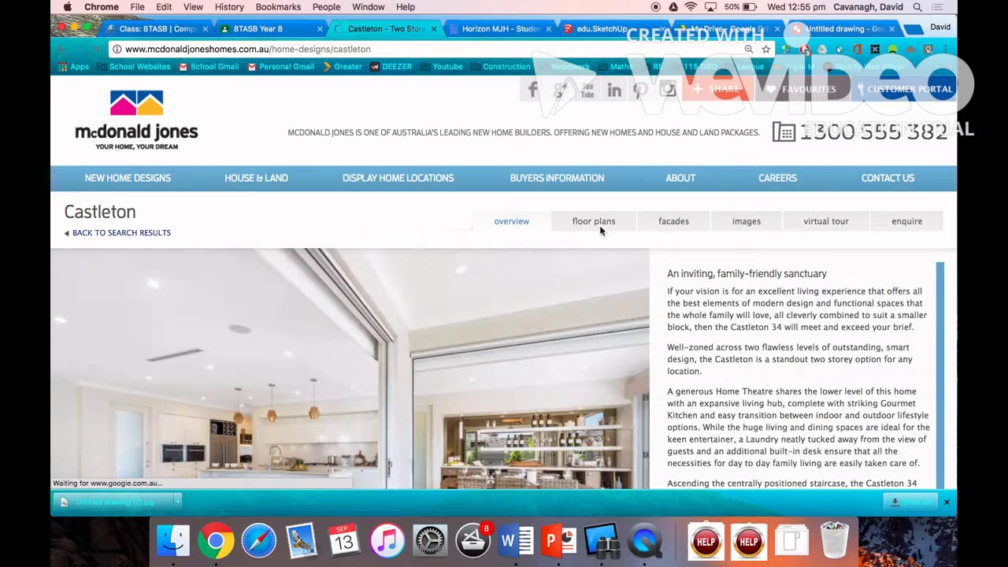
pyautogui.click(600, 227)
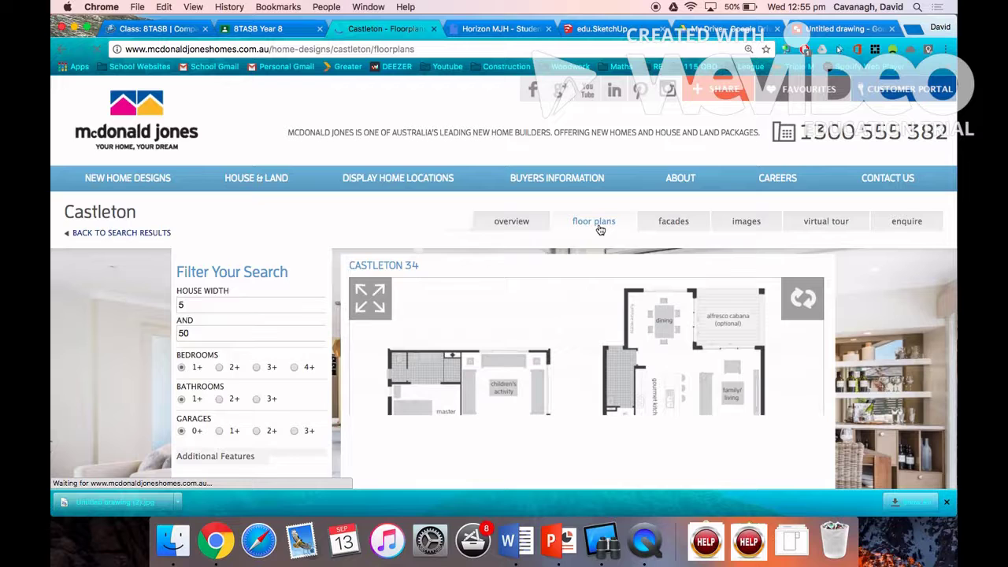
pyautogui.scroll(-4, 600, 229)
pyautogui.scroll(-1, 600, 230)
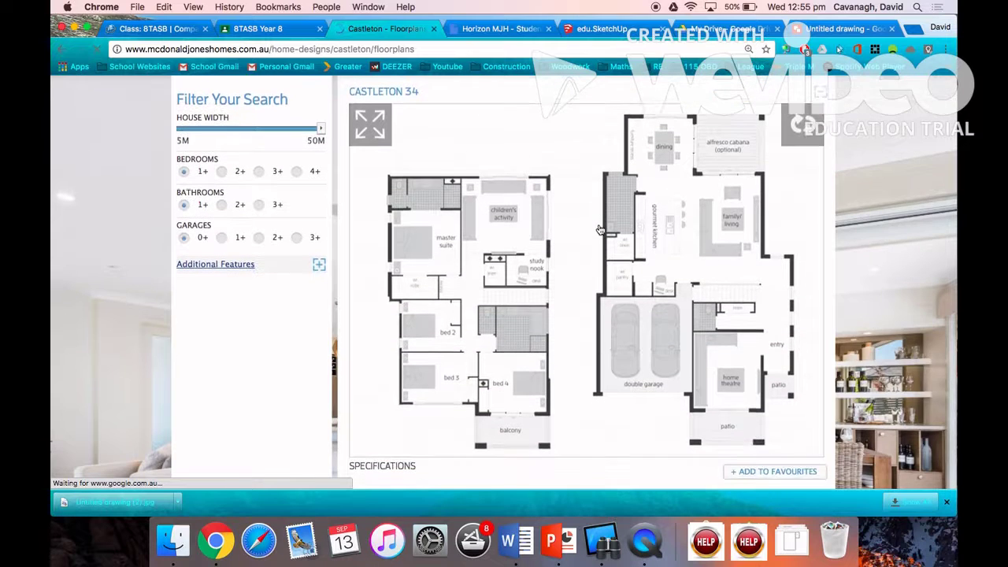
# Screenshot the upper floor plan with Cmd+Shift+4, then return to the Untitled drawing
pyautogui.press('super+shift+4')
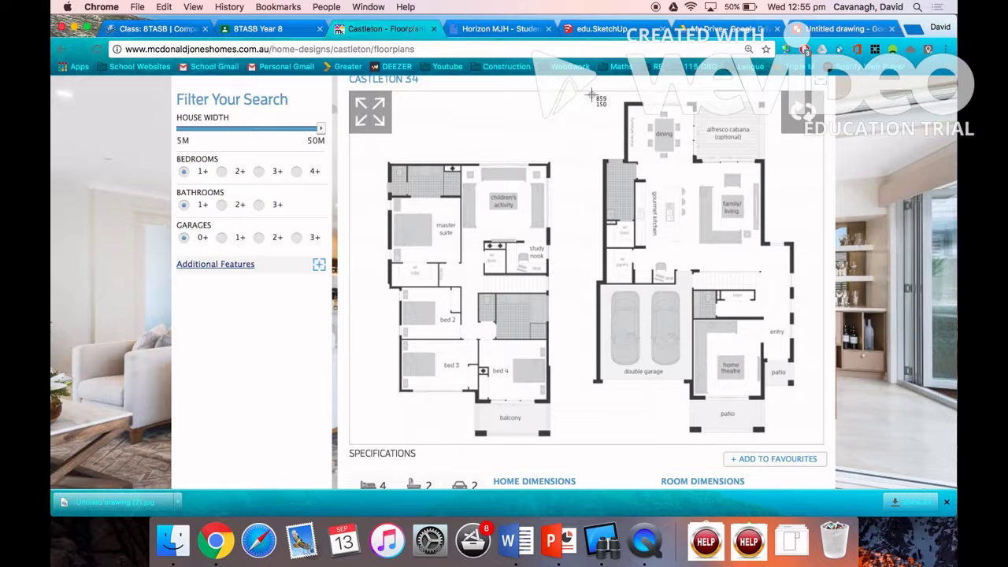
pyautogui.moveTo(380, 146); pyautogui.dragTo(568, 447)
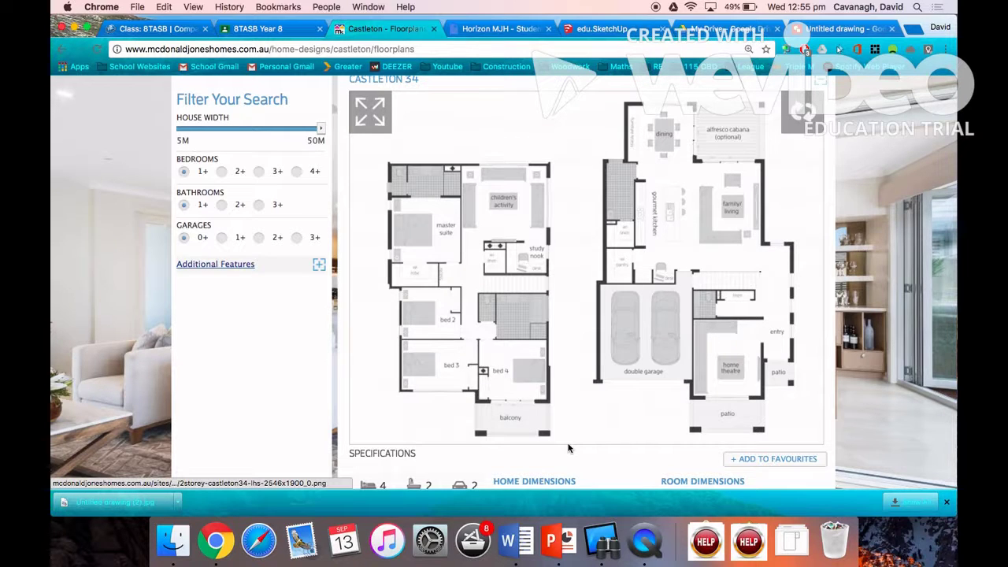
pyautogui.click(829, 30)
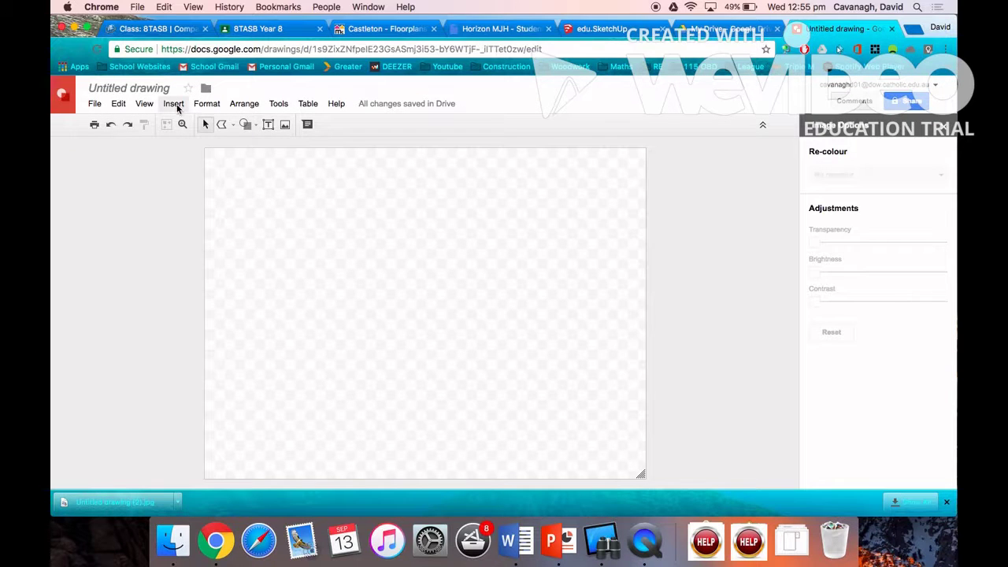
# Upload the 12.55.21 pm floor-plan screenshot from the Desktop into the drawing
pyautogui.click(175, 104)
pyautogui.click(189, 141)
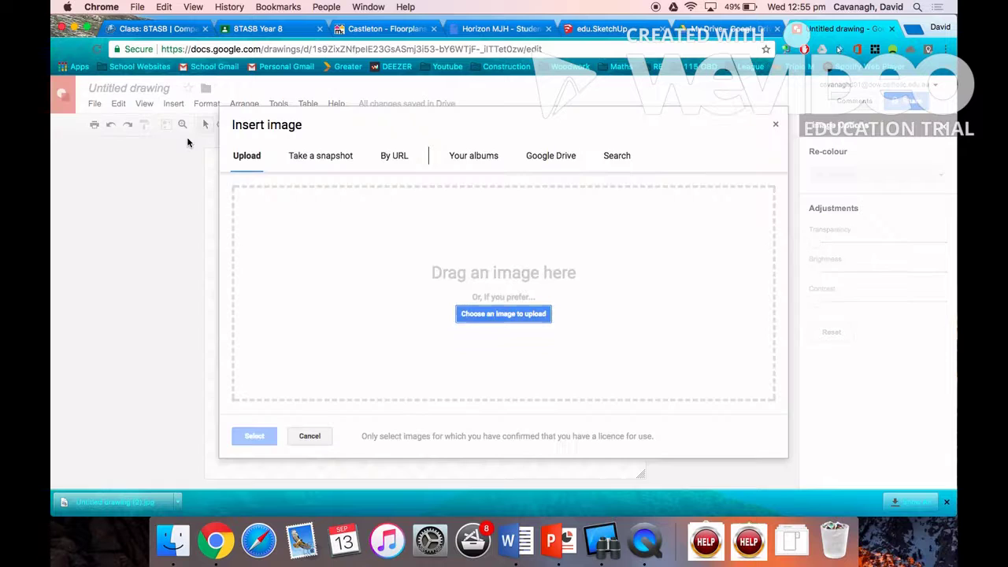
pyautogui.click(500, 314)
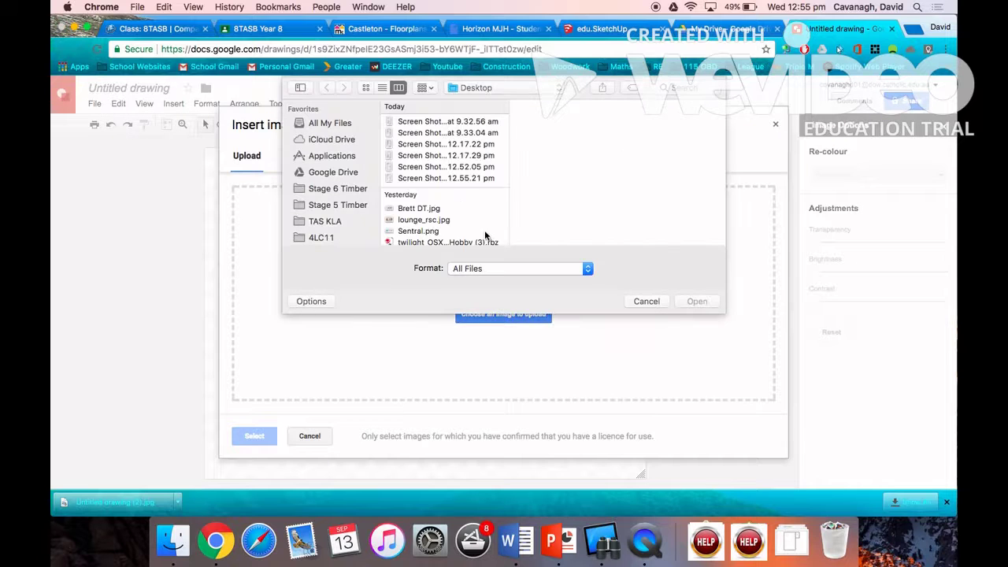
pyautogui.scroll(-3, 362, 198)
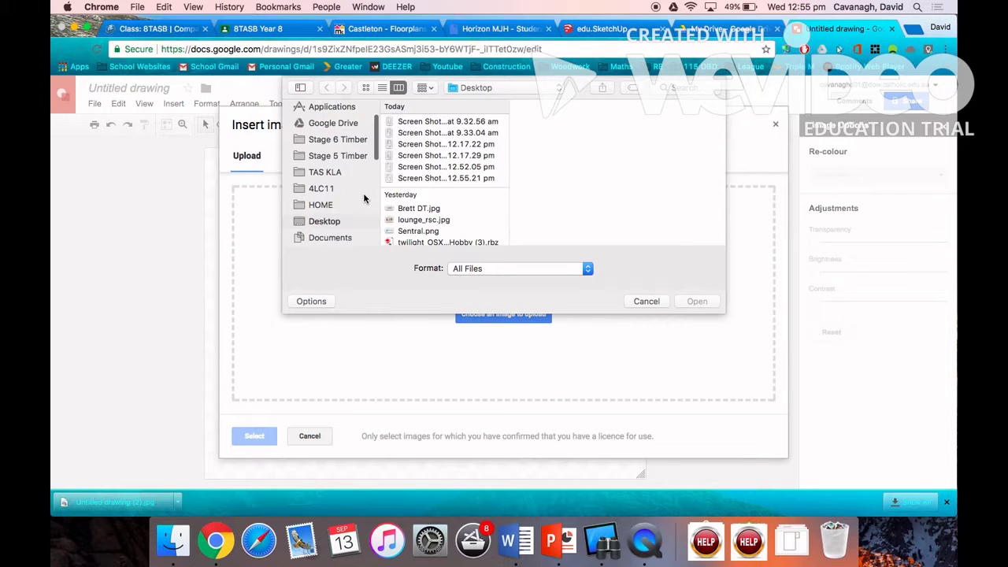
pyautogui.click(424, 178)
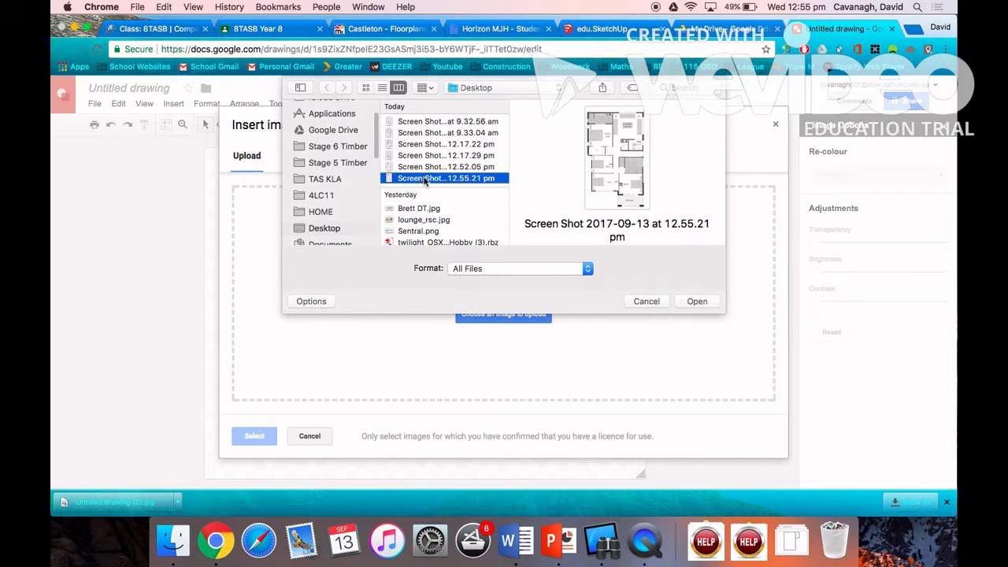
pyautogui.click(697, 301)
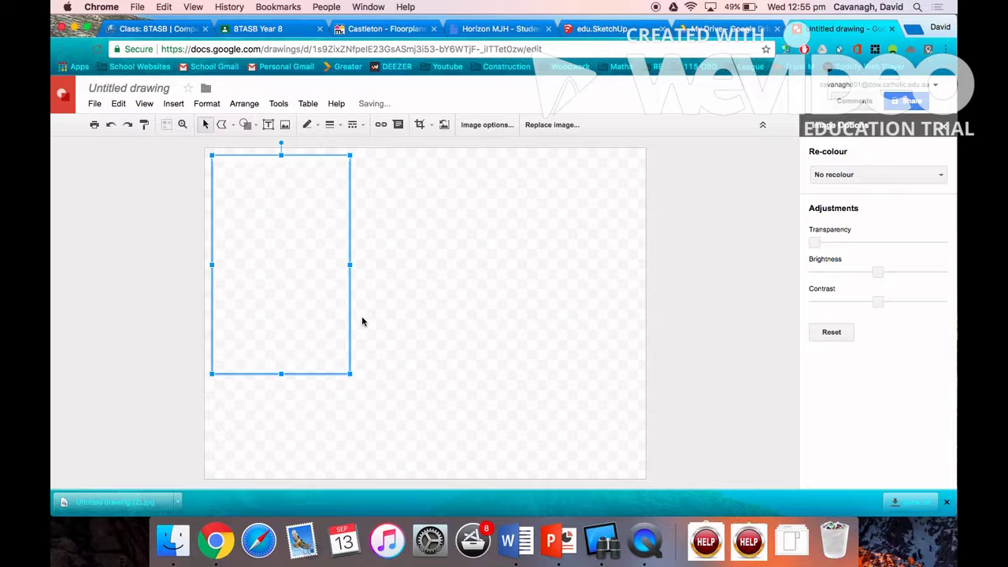
# Enlarge and centre the floor-plan image, then raise its transparency to fade it
pyautogui.moveTo(349, 376); pyautogui.dragTo(411, 410)
pyautogui.moveTo(376, 335); pyautogui.dragTo(455, 336)
pyautogui.click(544, 315)
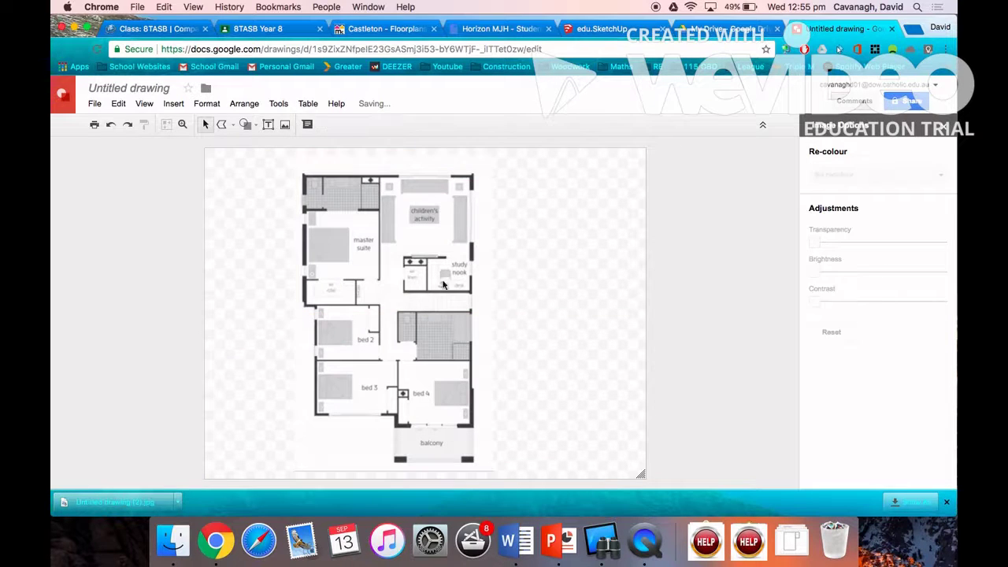
pyautogui.click(406, 275)
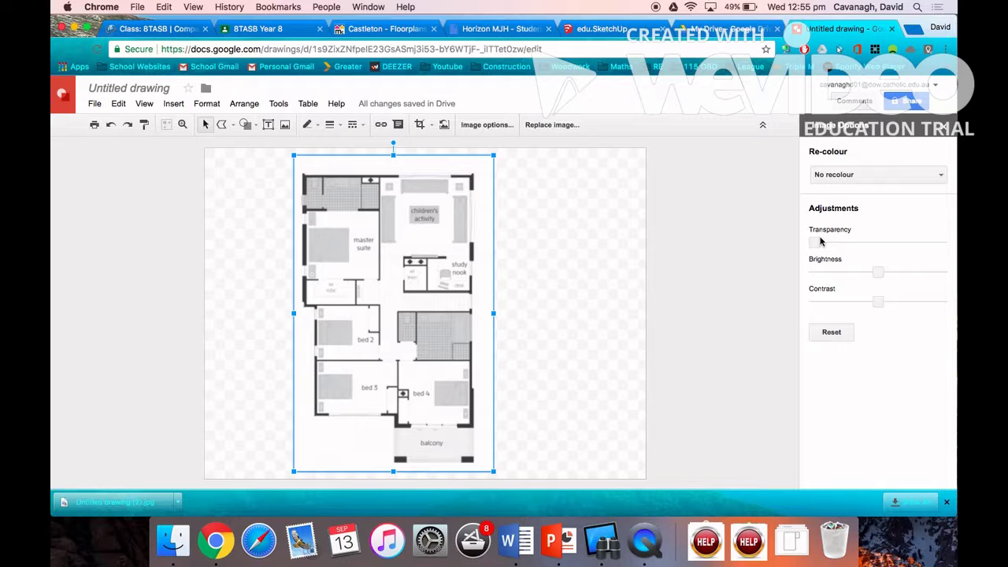
pyautogui.moveTo(816, 242); pyautogui.dragTo(892, 246)
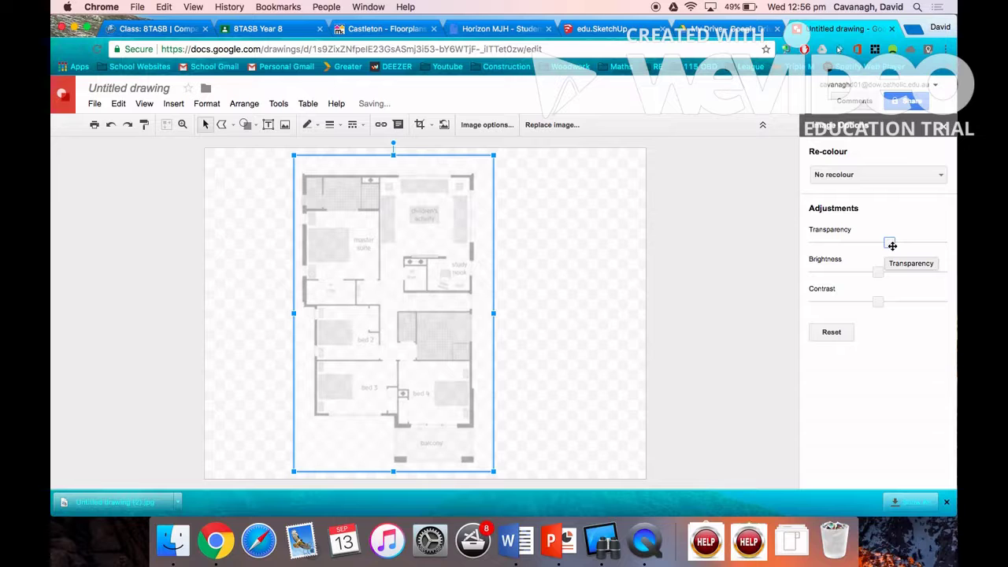
pyautogui.click(565, 238)
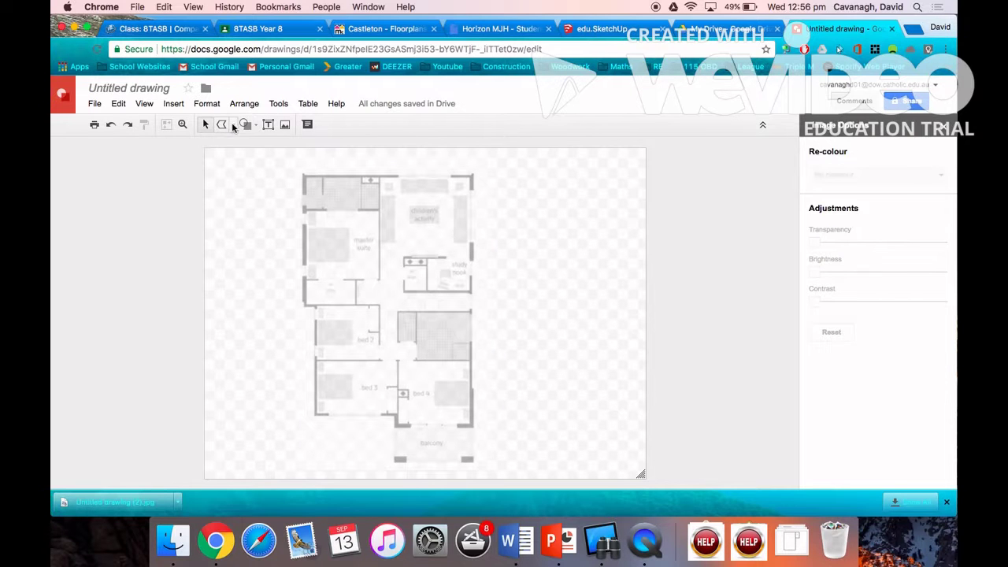
# Trace the left wall and bottom walls with a Polyline, from top-left to bottom-right corner
pyautogui.click(233, 126)
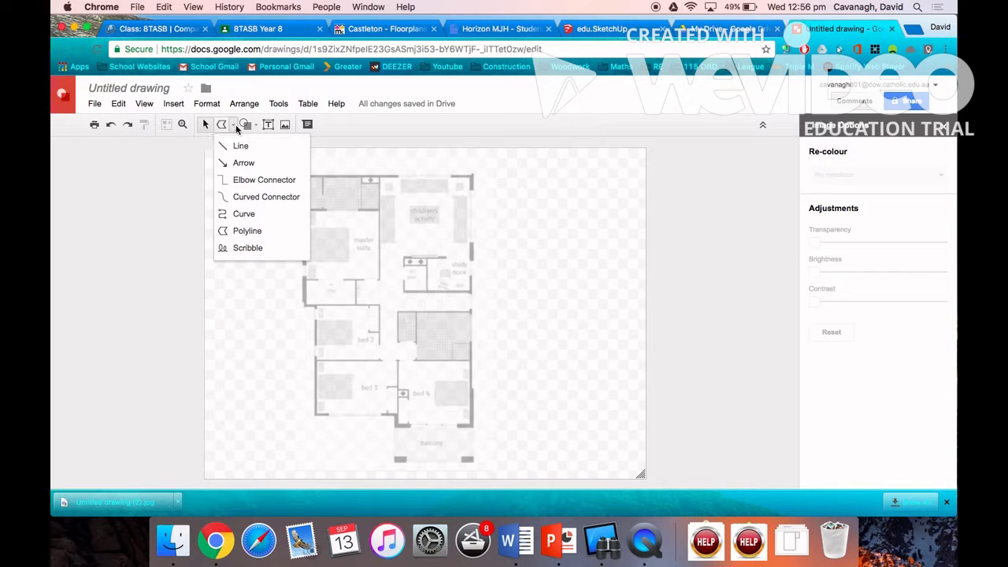
pyautogui.click(246, 231)
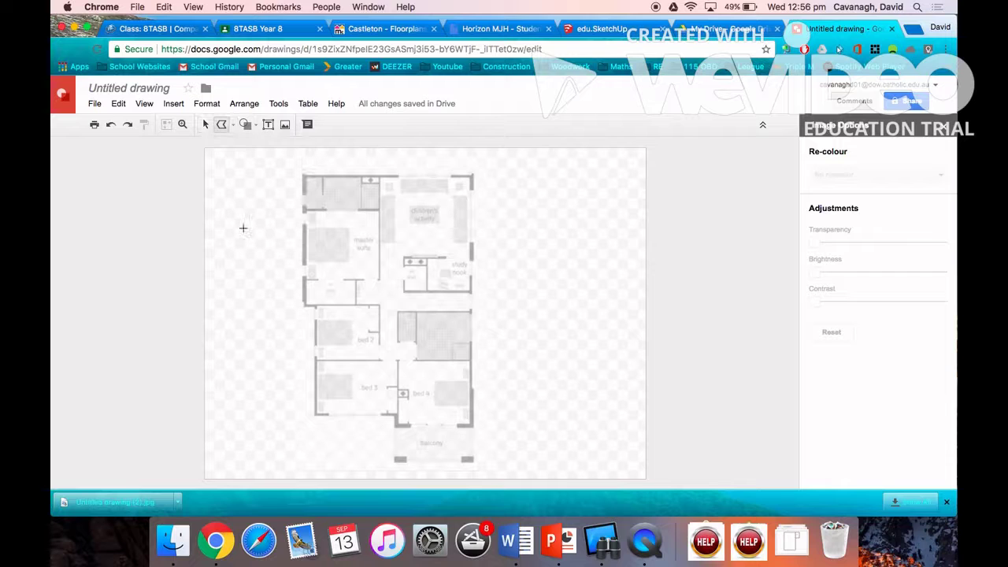
pyautogui.click(303, 177)
pyautogui.click(303, 302)
pyautogui.click(302, 415)
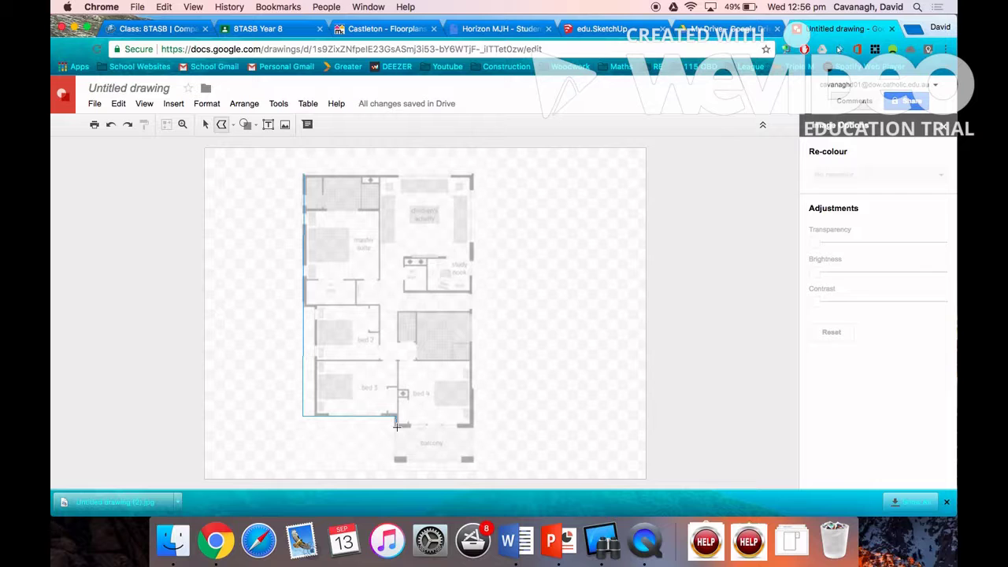
pyautogui.click(395, 426)
pyautogui.click(471, 426)
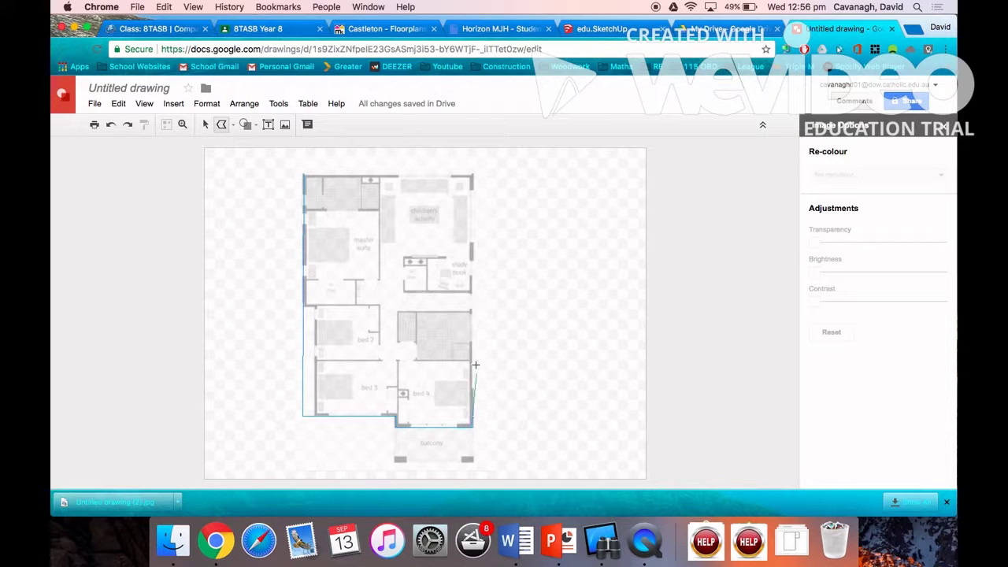
# Trace the right and top walls back to the start and give the outline transparent fill
pyautogui.click(519, 258)
pyautogui.click(514, 175)
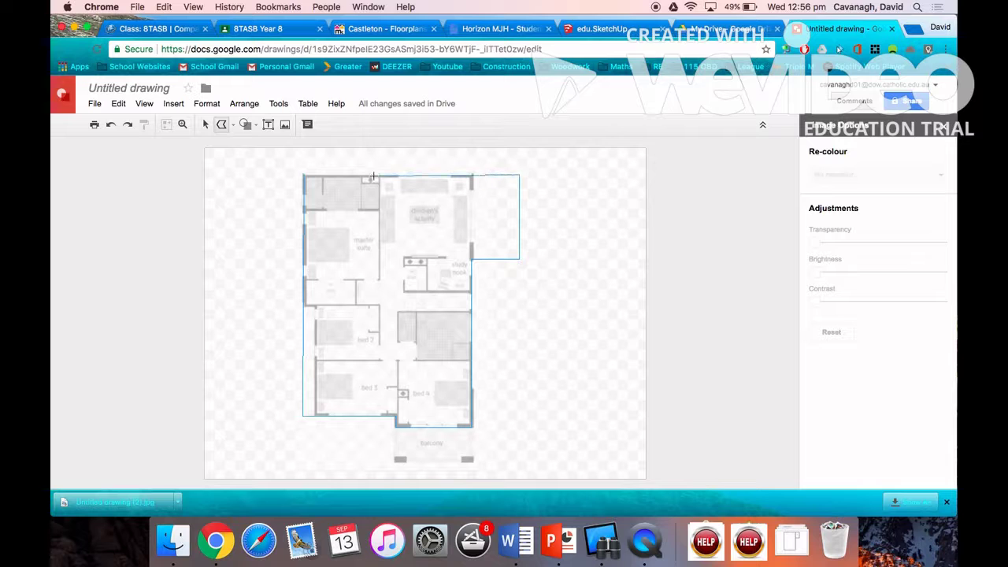
pyautogui.click(303, 174)
pyautogui.click(380, 174)
pyautogui.click(380, 153)
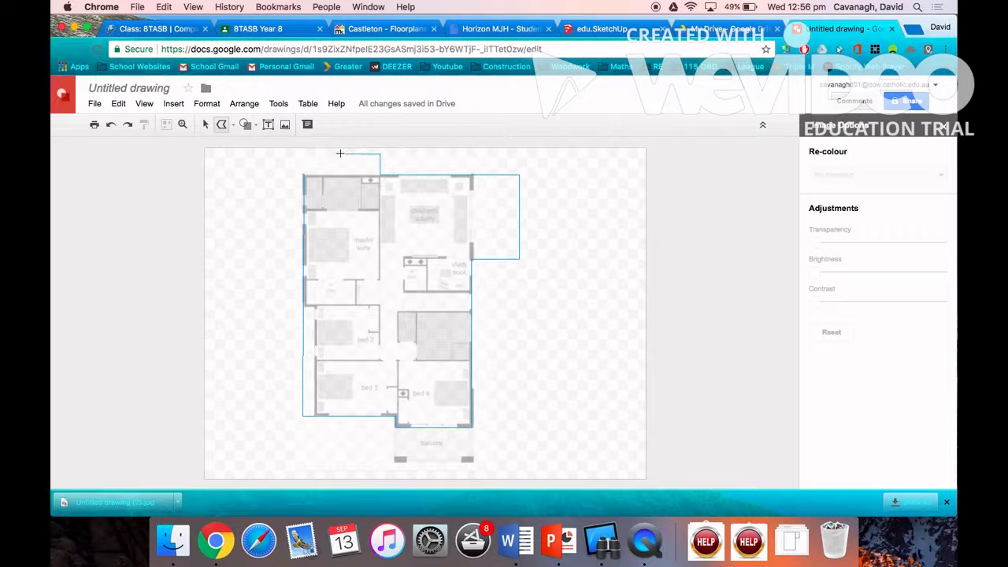
pyautogui.click(303, 172)
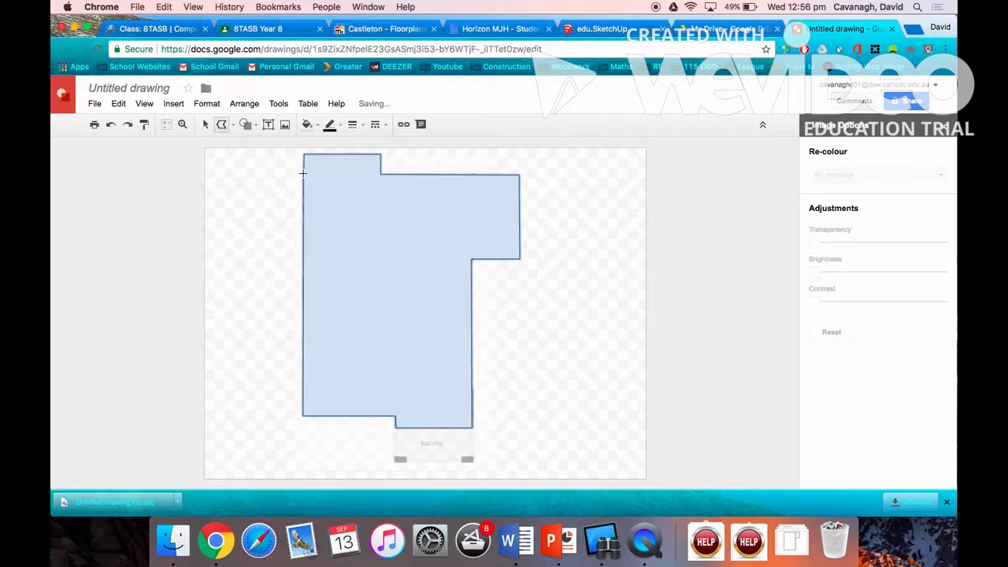
pyautogui.click(313, 129)
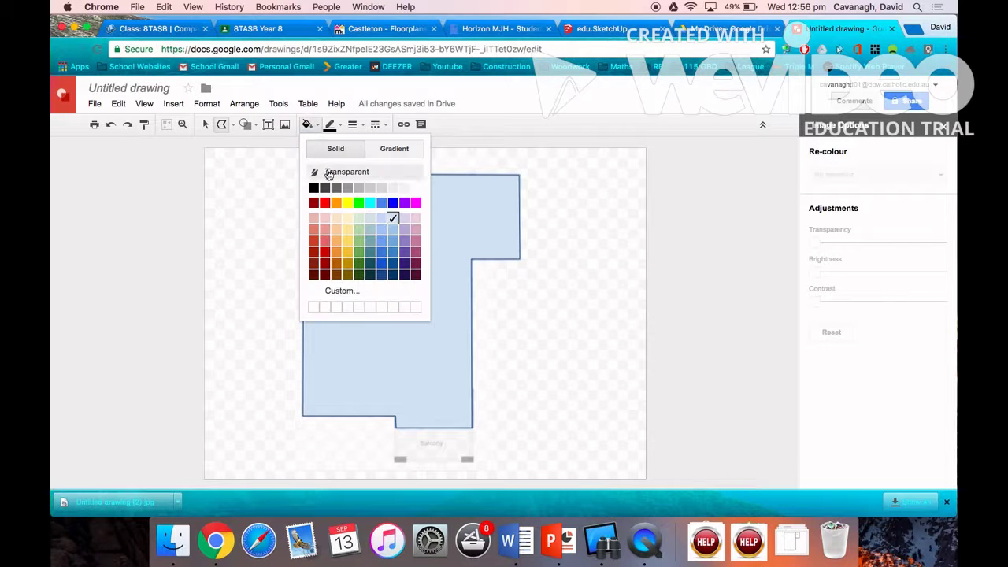
pyautogui.click(329, 173)
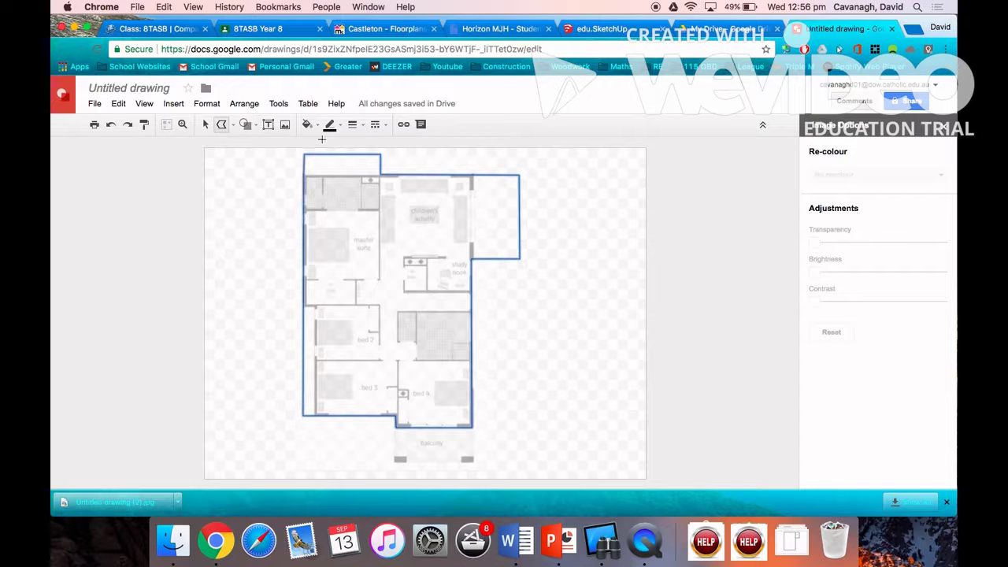
# Draw a vertical interior wall line beside bed 4 from the top wall corner
pyautogui.click(232, 126)
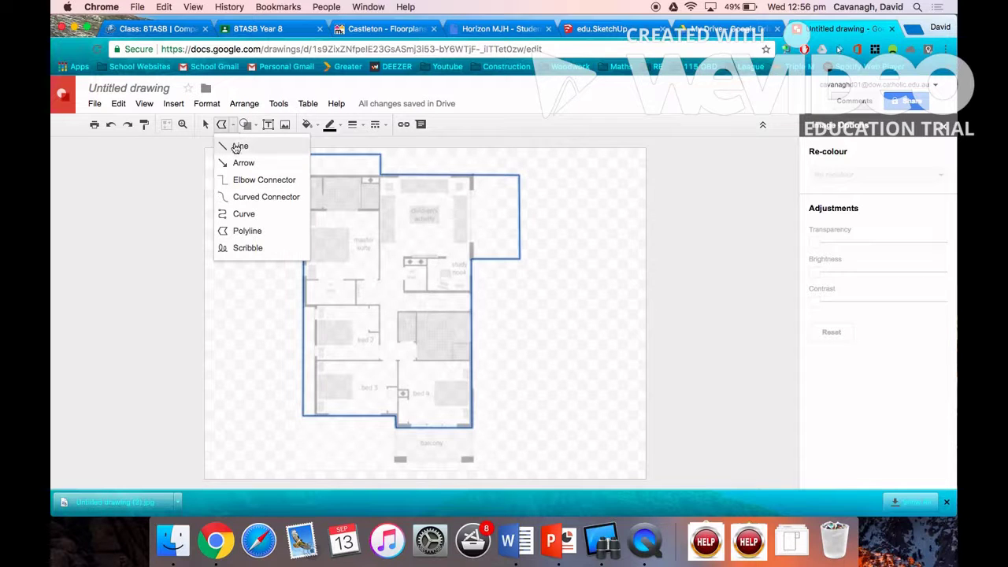
pyautogui.click(238, 147)
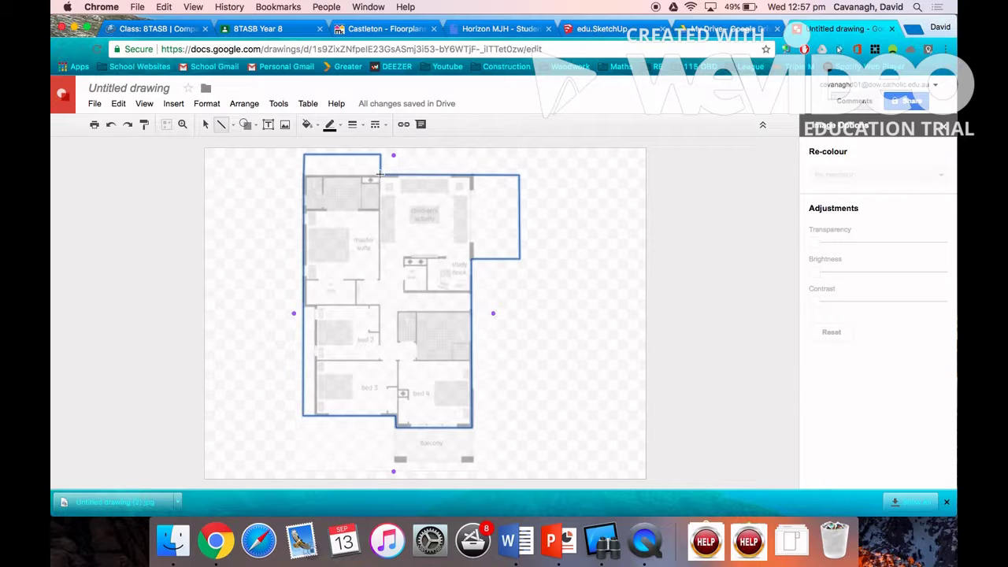
pyautogui.moveTo(380, 174); pyautogui.dragTo(440, 234)
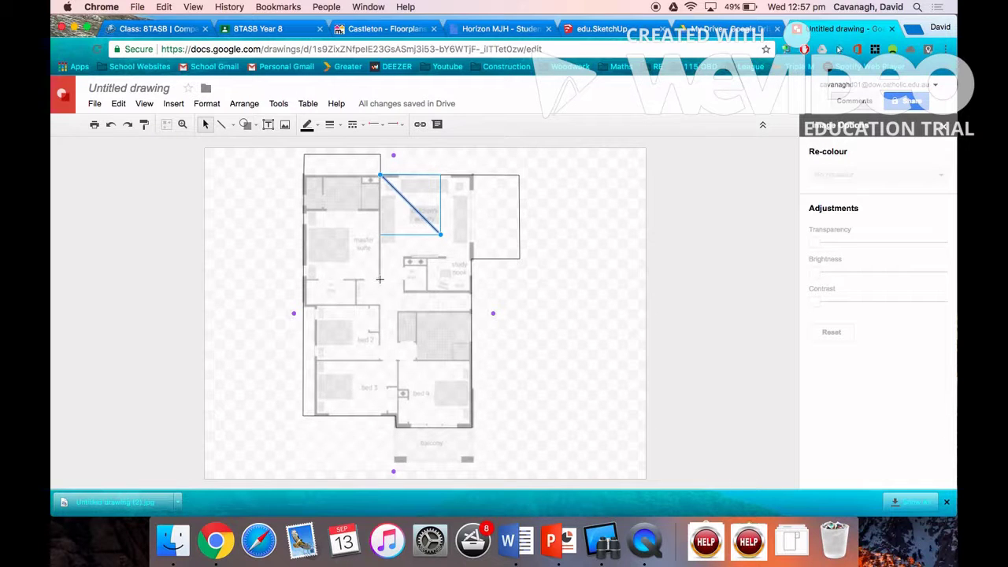
pyautogui.moveTo(440, 234); pyautogui.dragTo(398, 398)
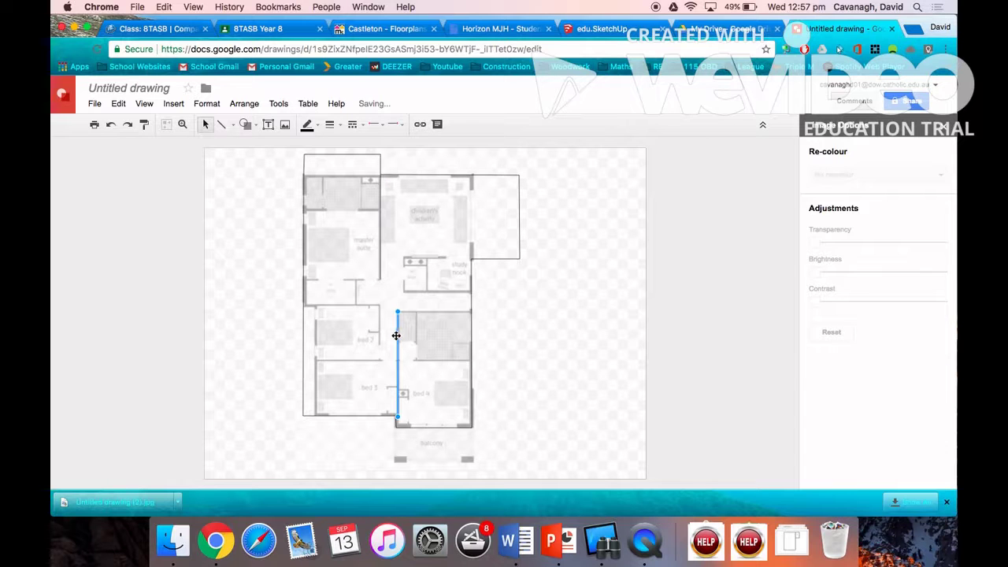
pyautogui.moveTo(397, 336); pyautogui.dragTo(396, 337)
# Draw a horizontal wall line above bed 2 from the left outer wall
pyautogui.click(221, 124)
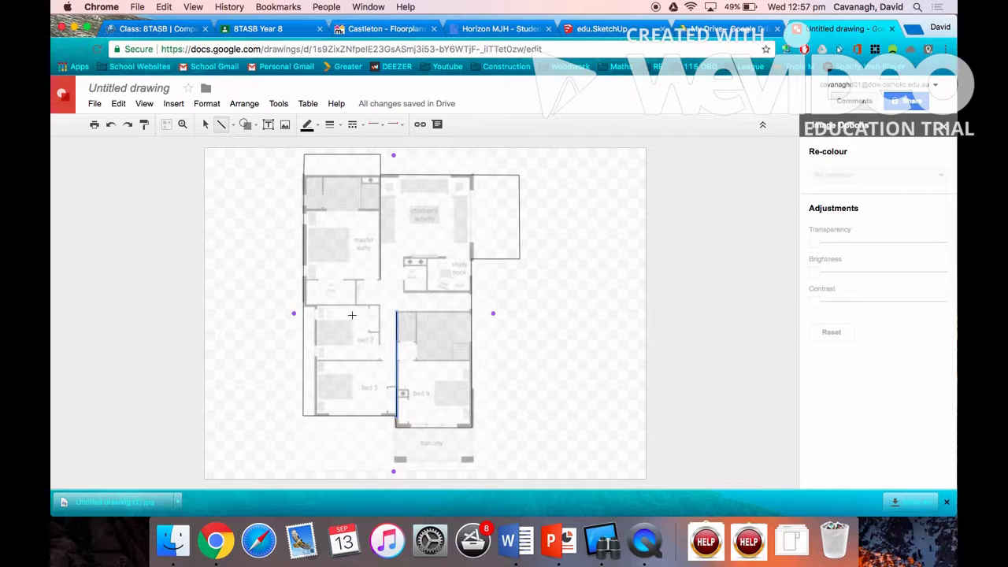
pyautogui.moveTo(303, 306); pyautogui.dragTo(363, 366)
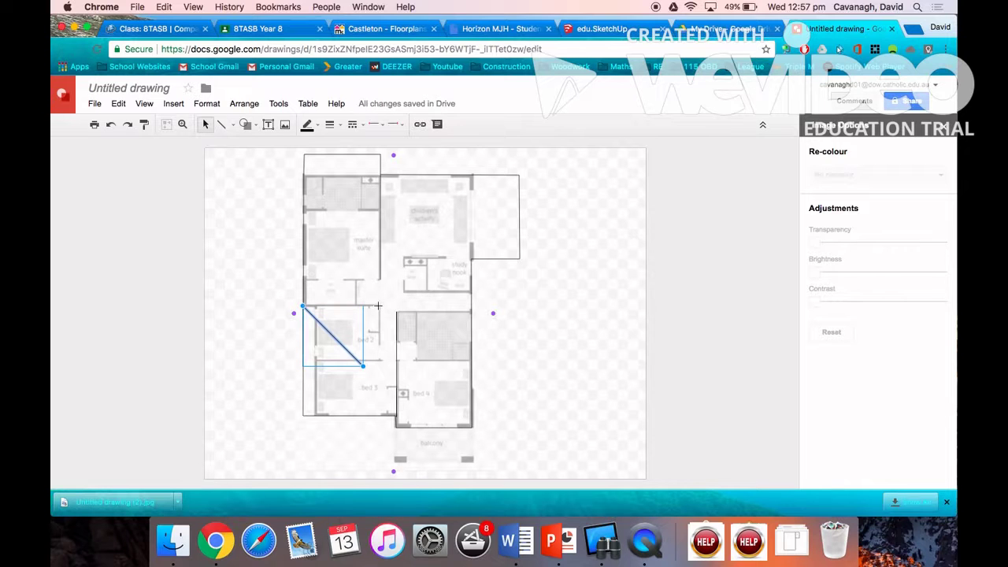
pyautogui.moveTo(363, 366); pyautogui.dragTo(377, 305)
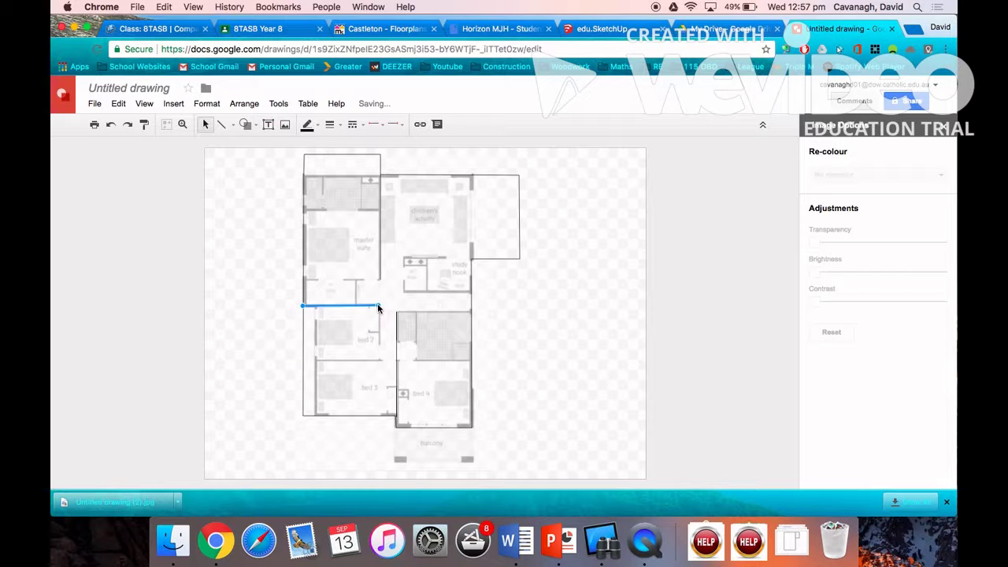
pyautogui.click(570, 298)
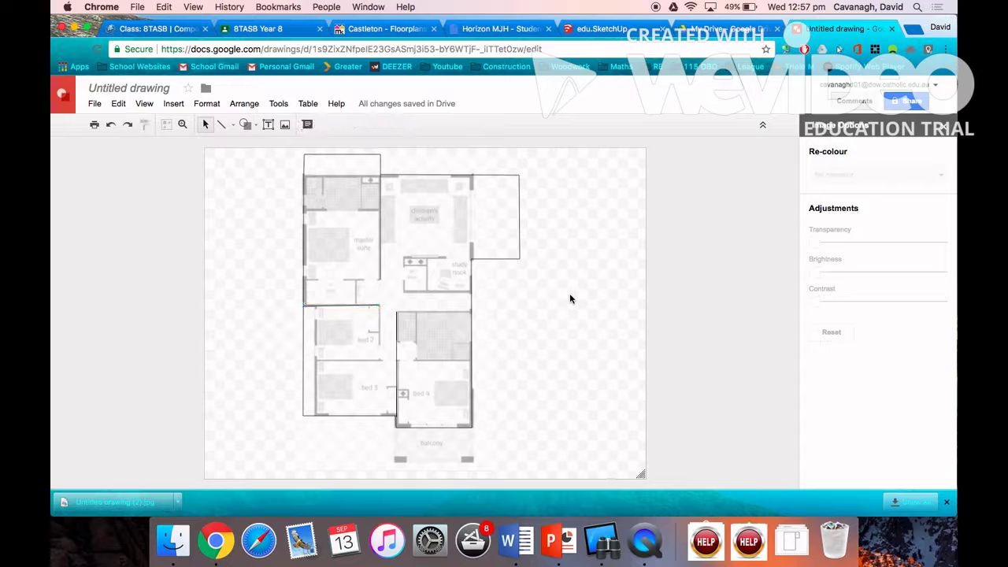
# Delete the floor-plan image, then download the traced walls as a JPEG (.jpg)
pyautogui.click(443, 445)
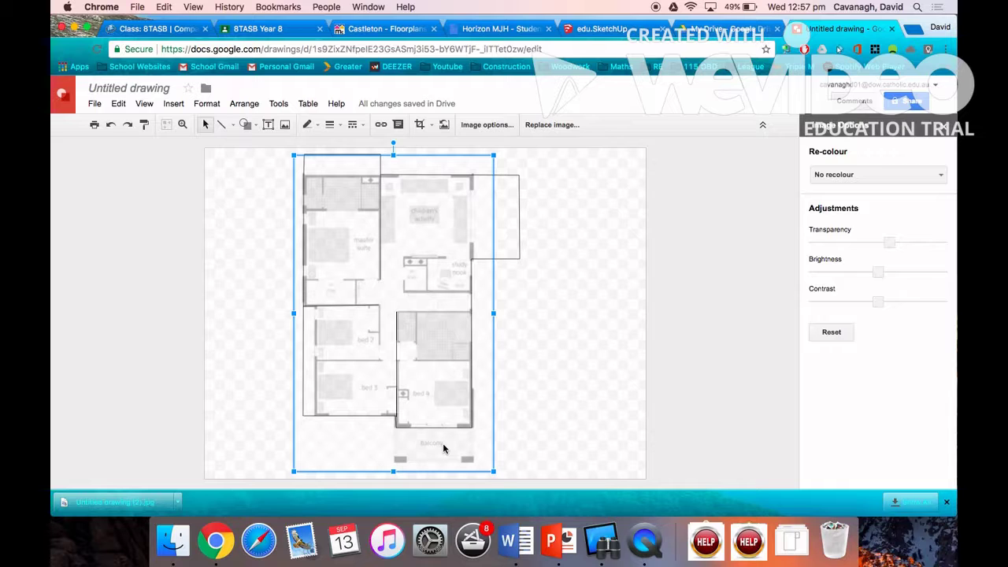
pyautogui.press('BackSpace')
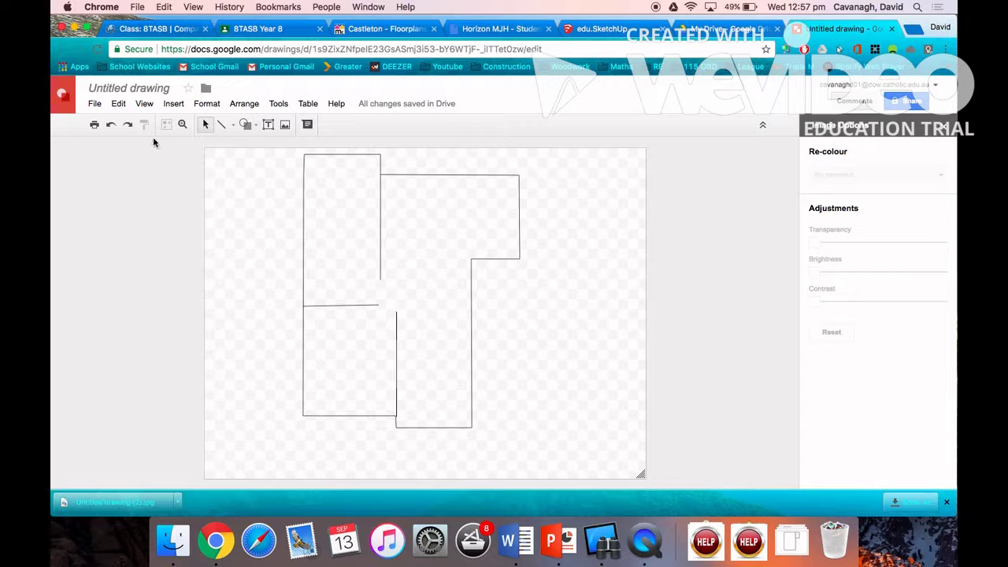
pyautogui.click(95, 104)
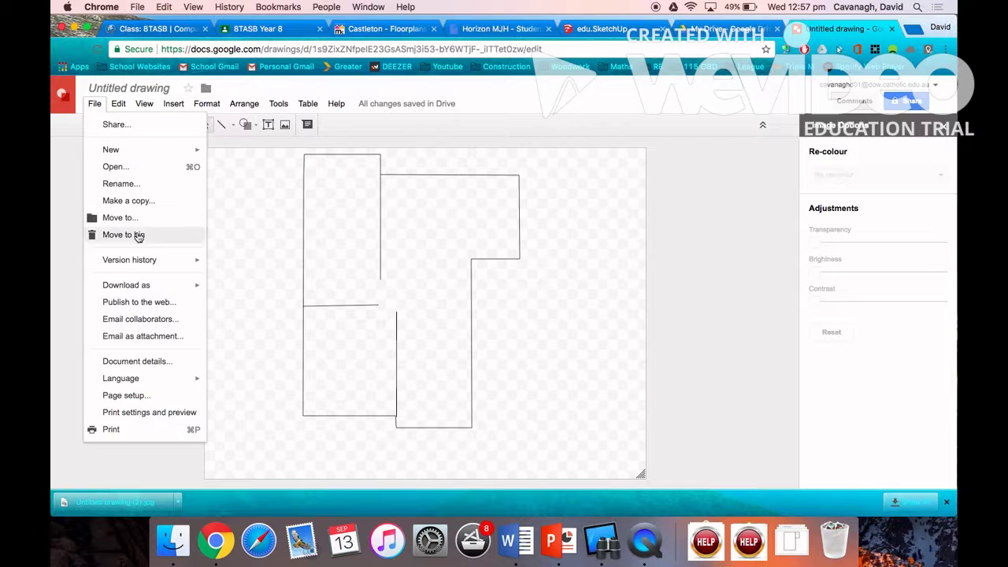
pyautogui.moveTo(145, 286)
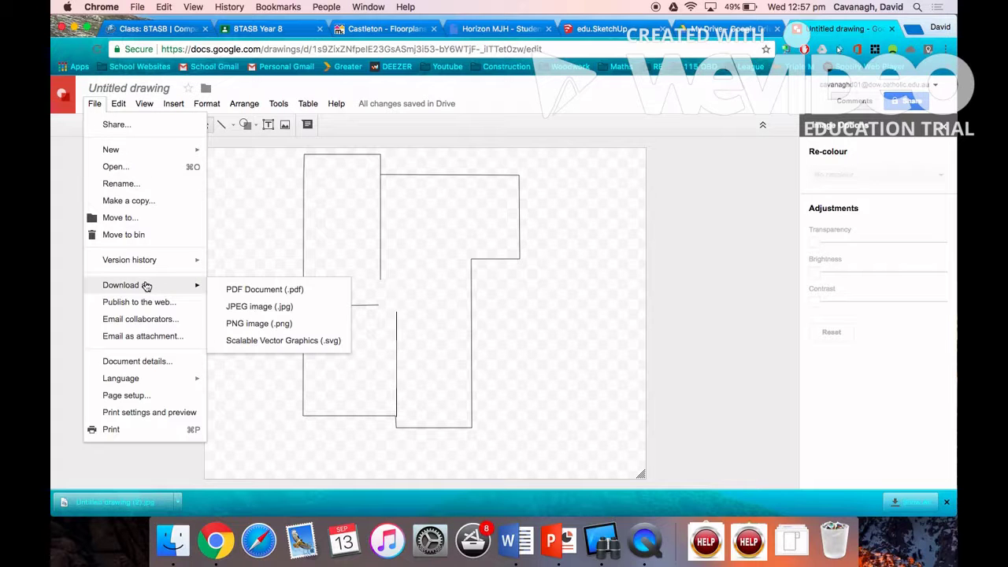
pyautogui.click(245, 307)
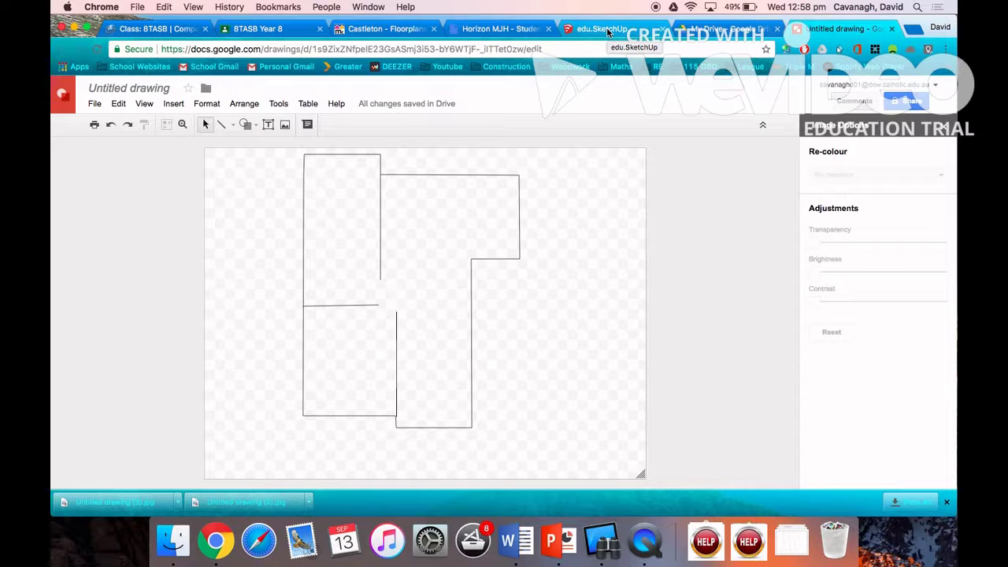
# Return to the 8TASB Year 8 stream and scroll to the SketchUp TEST assignment
pyautogui.click(259, 28)
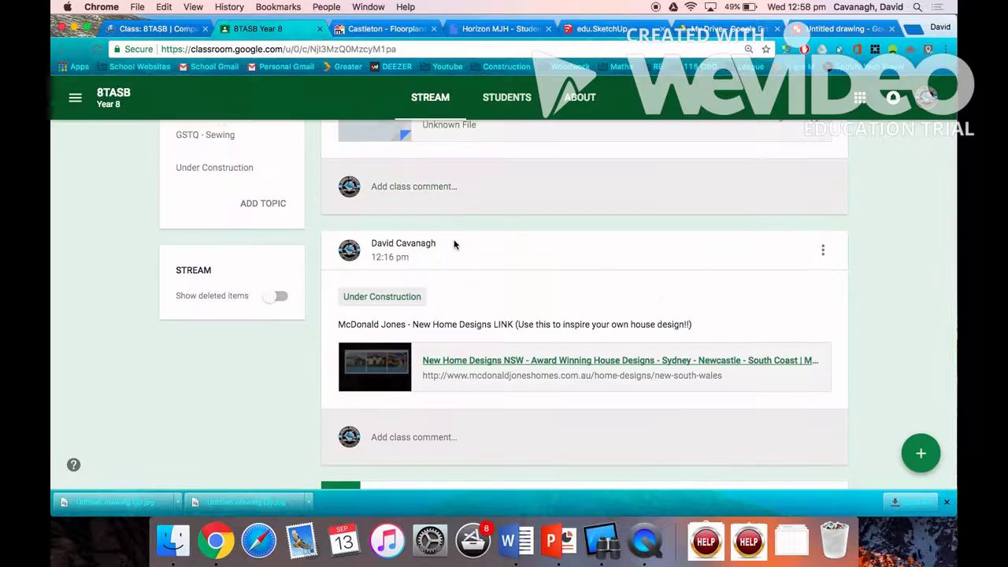
pyautogui.scroll(-6, 454, 244)
pyautogui.scroll(1, 453, 244)
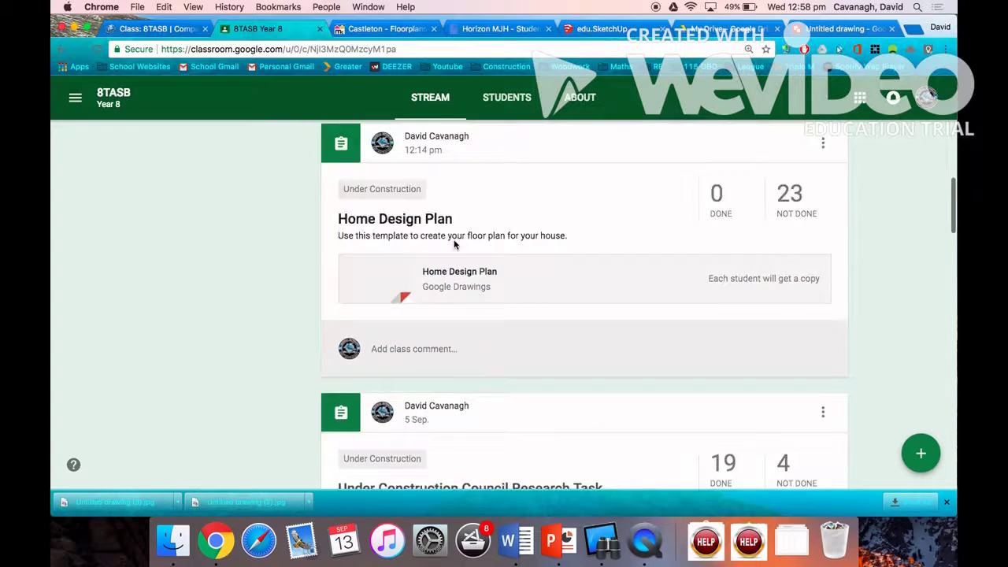
pyautogui.scroll(5, 453, 244)
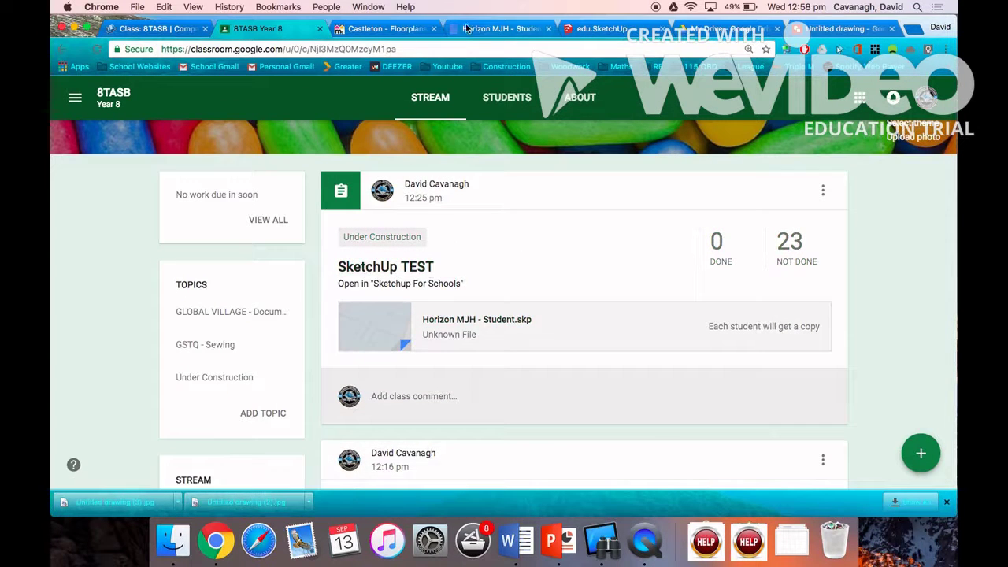
# Delete the old floor plan from the Horizon MJH - Student model and zoom out
pyautogui.click(606, 35)
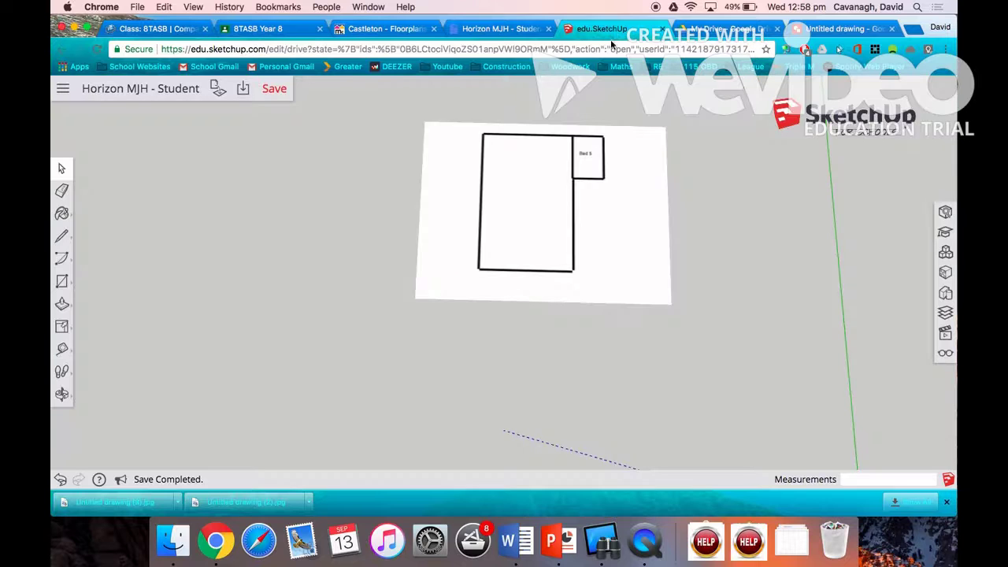
pyautogui.click(562, 157)
pyautogui.press('Delete')
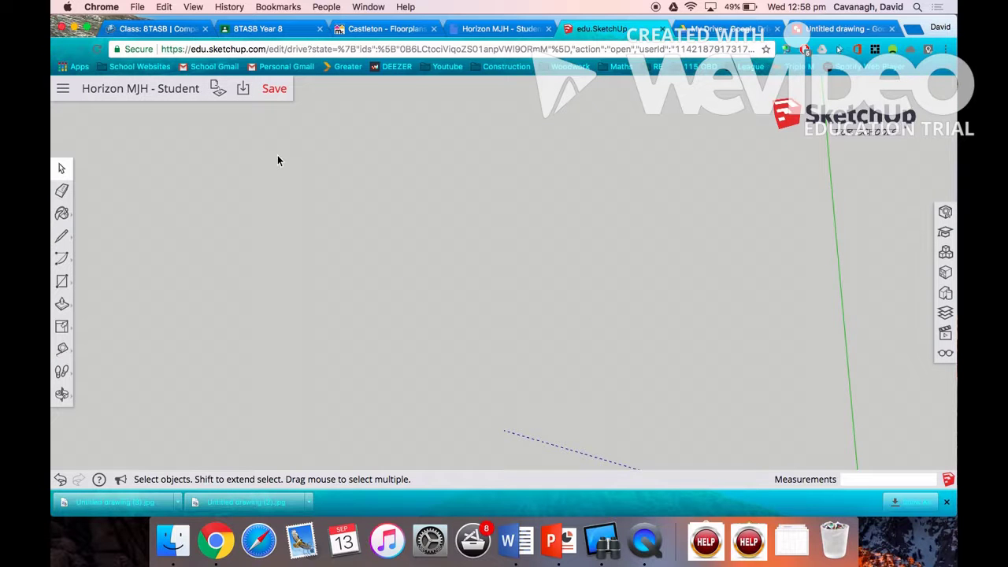
pyautogui.scroll(-5, 319, 303)
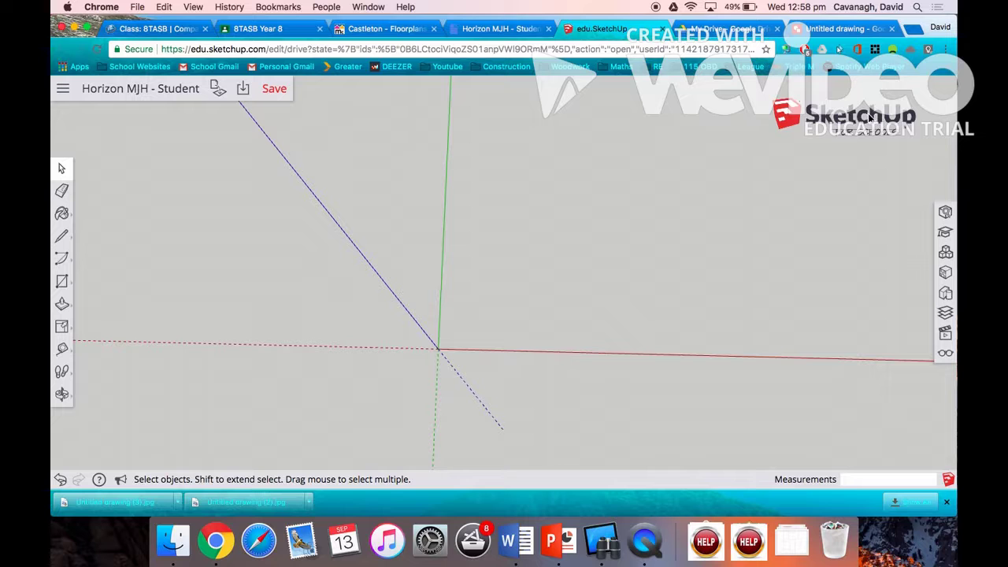
# Choose Untitled drawing (3).jpg from Downloads as the file to insert
pyautogui.click(217, 89)
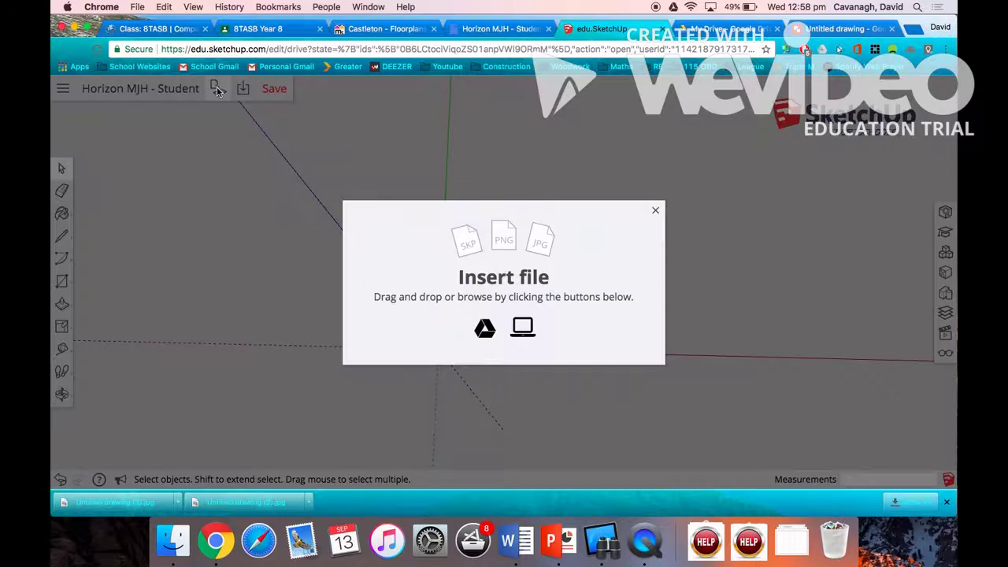
pyautogui.click(522, 328)
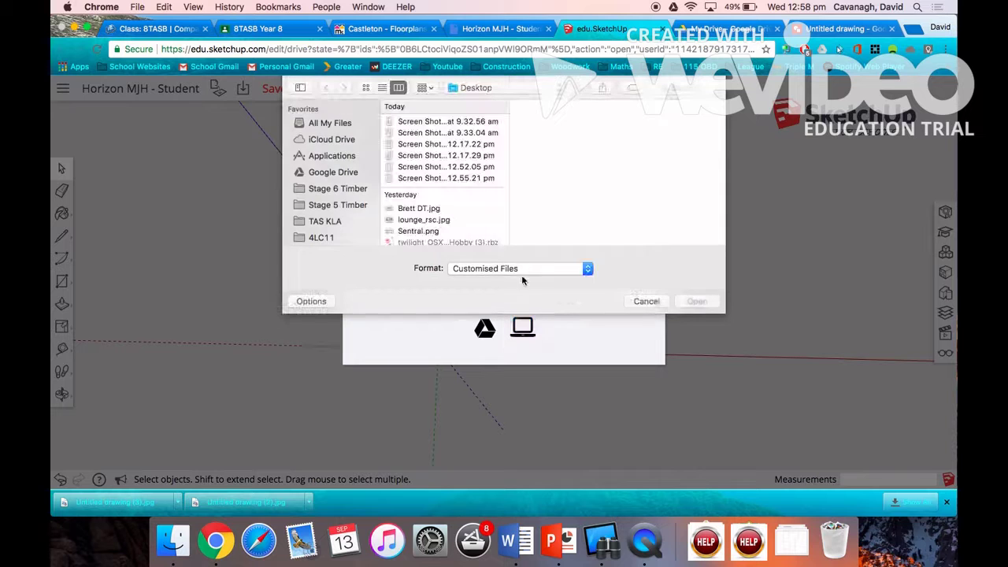
pyautogui.scroll(-3, 352, 193)
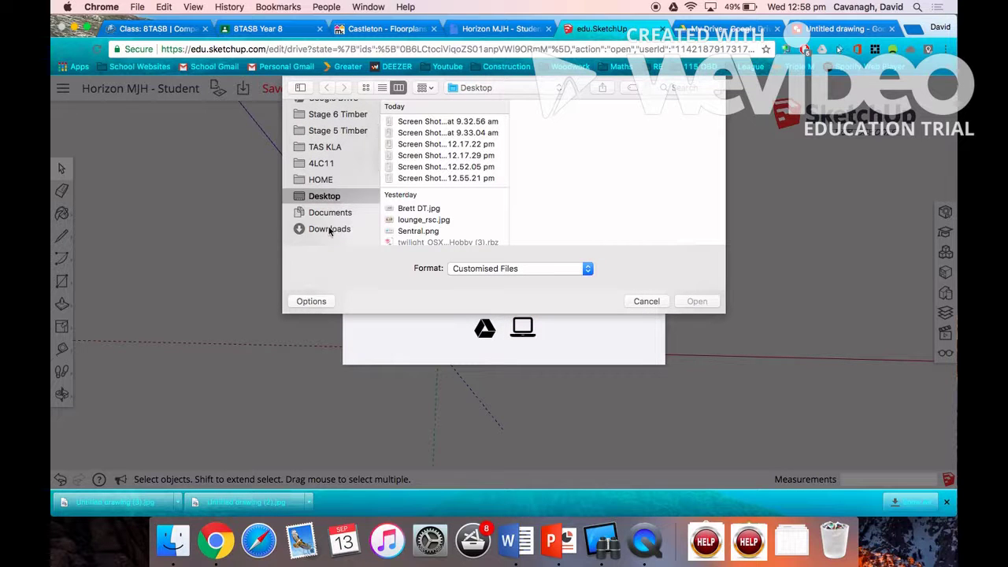
pyautogui.click(330, 229)
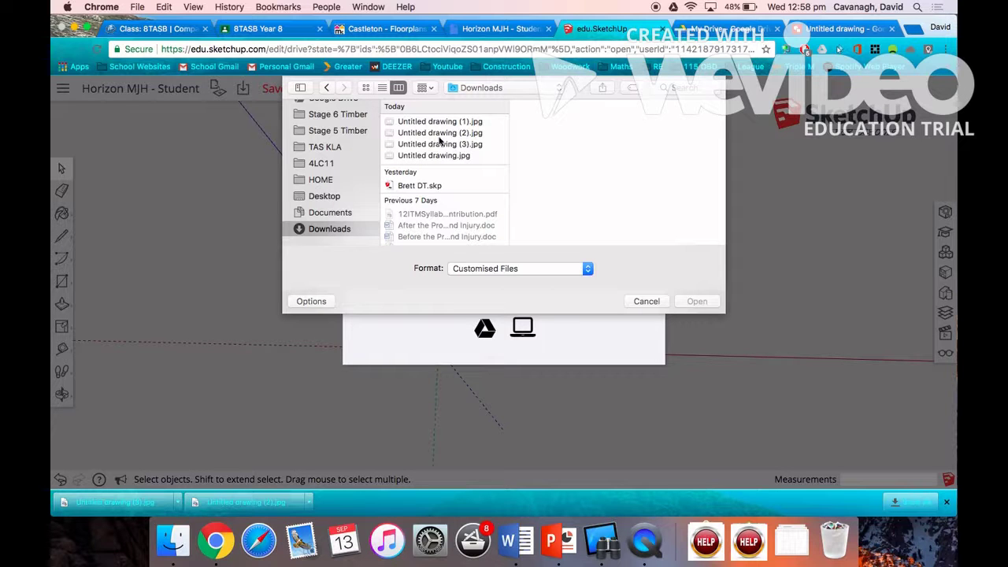
pyautogui.click(440, 144)
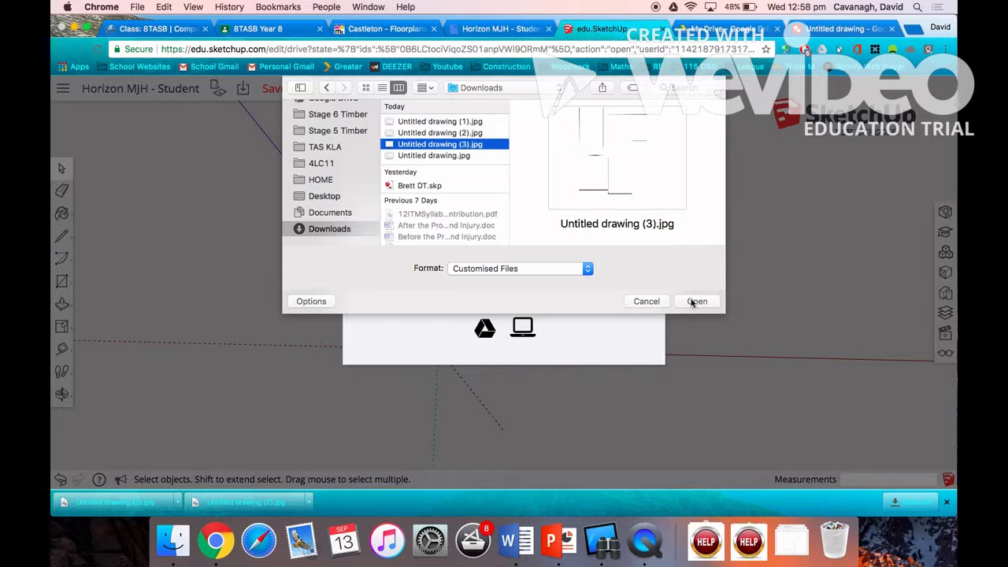
pyautogui.click(696, 302)
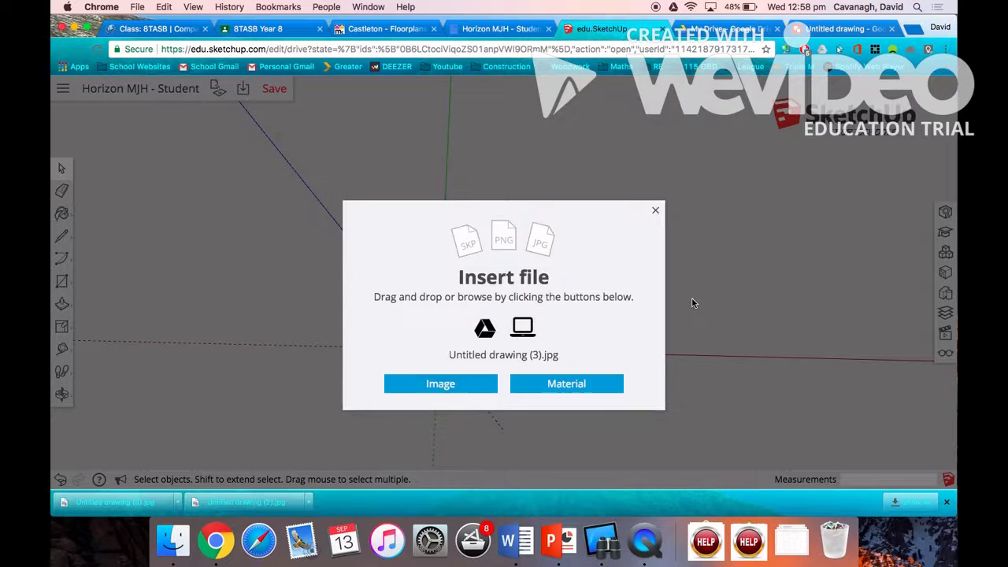
# Insert Untitled drawing (3).jpg as a ground image with its first corner at the origin
pyautogui.click(440, 383)
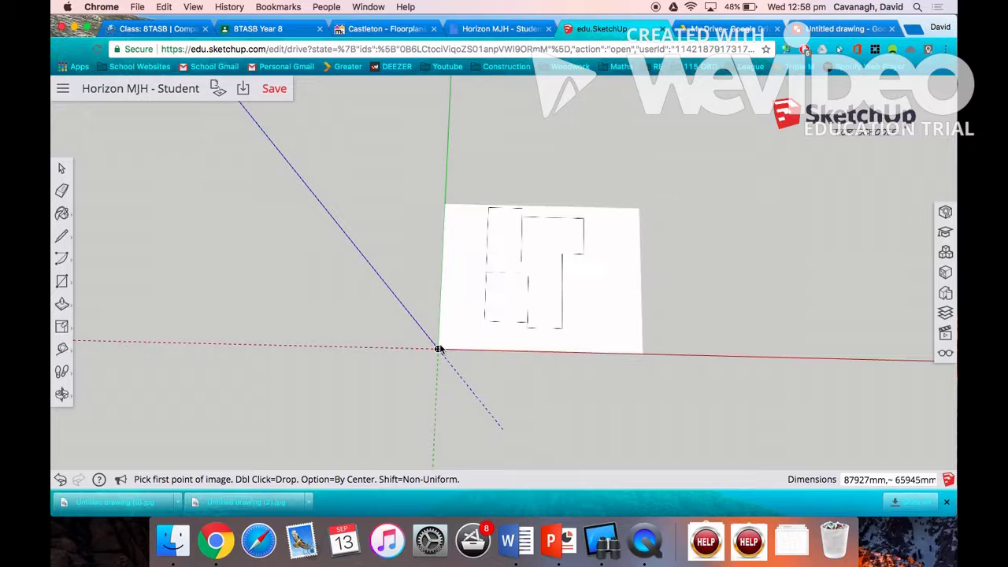
pyautogui.click(528, 240)
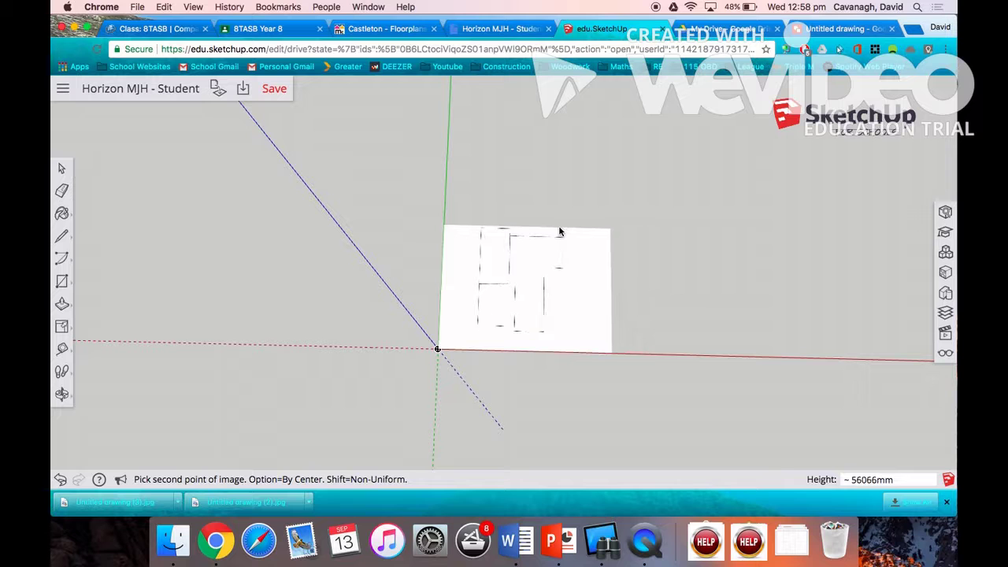
pyautogui.click(560, 232)
pyautogui.click(556, 212)
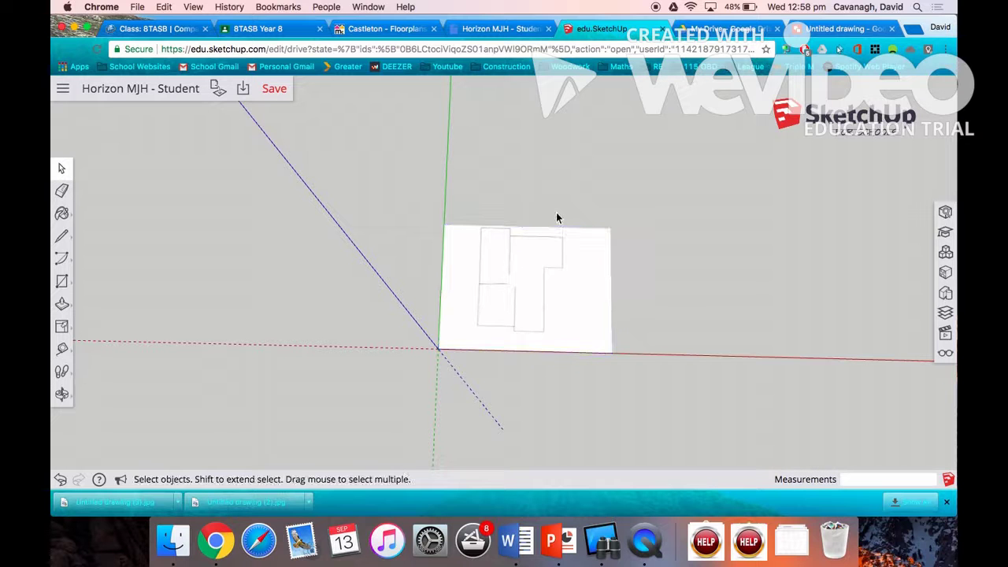
pyautogui.scroll(5, 506, 252)
pyautogui.scroll(-5, 506, 255)
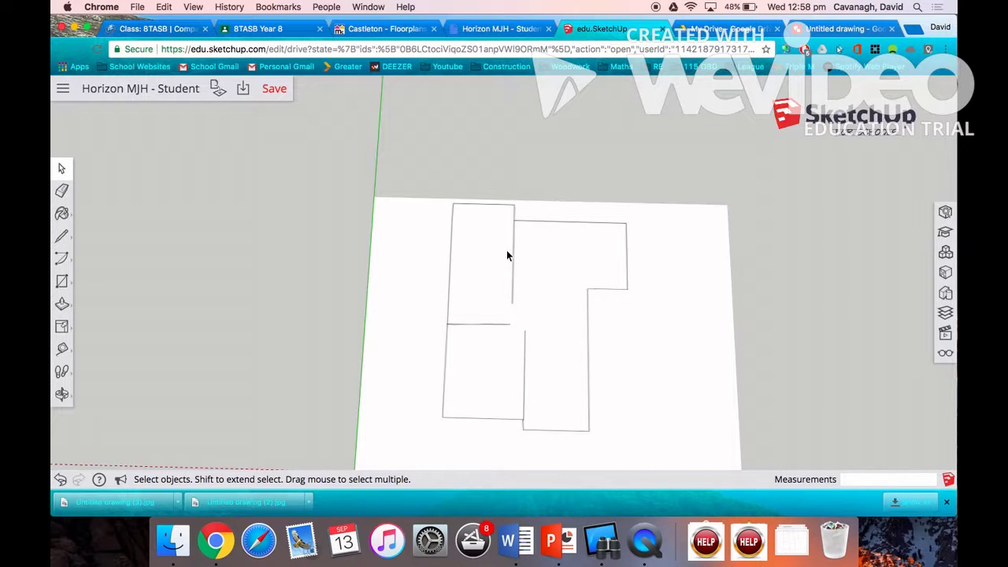
# Draw a 12000 mm reference line above the floor plan, undoing a first mistyped attempt
pyautogui.click(63, 239)
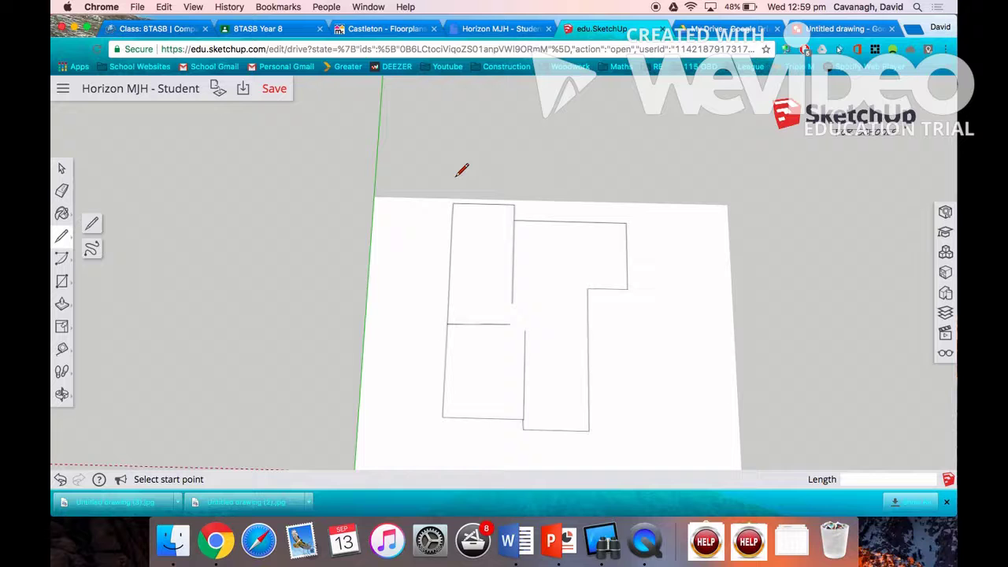
pyautogui.click(457, 176)
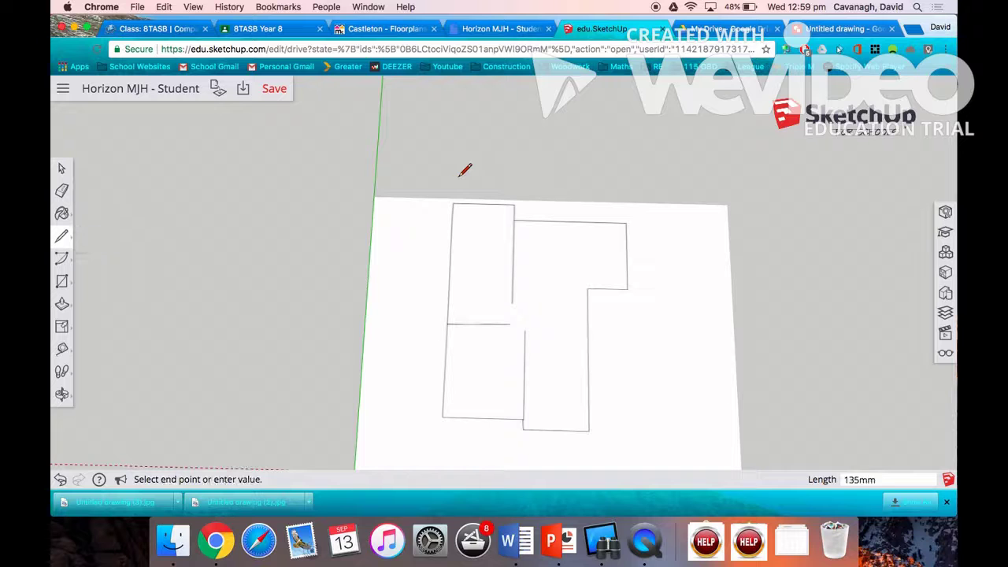
pyautogui.click(626, 178)
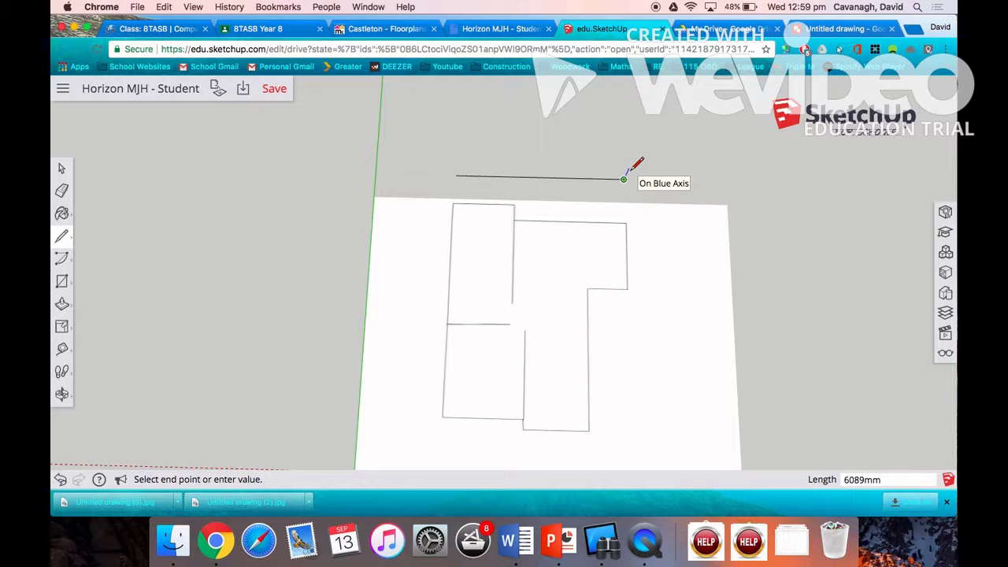
pyautogui.write('12000')
pyautogui.press('Return')
pyautogui.hotkey('ctrl', 'z')
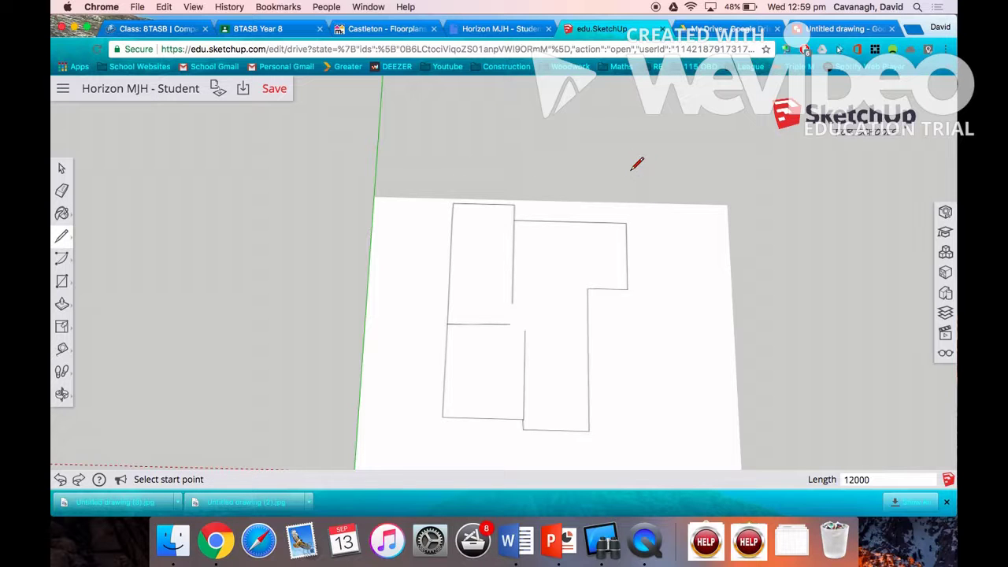
pyautogui.click(455, 176)
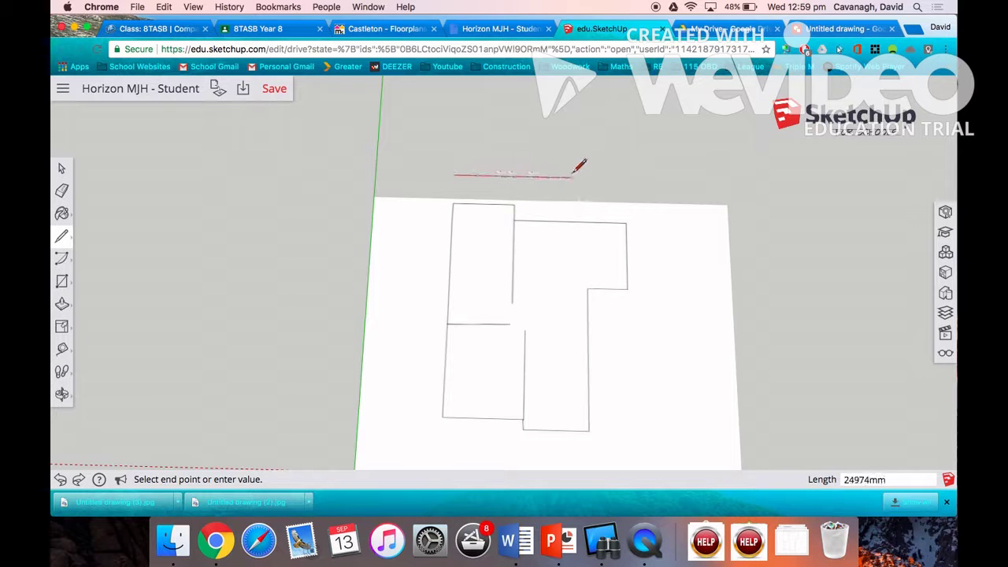
pyautogui.write('12')
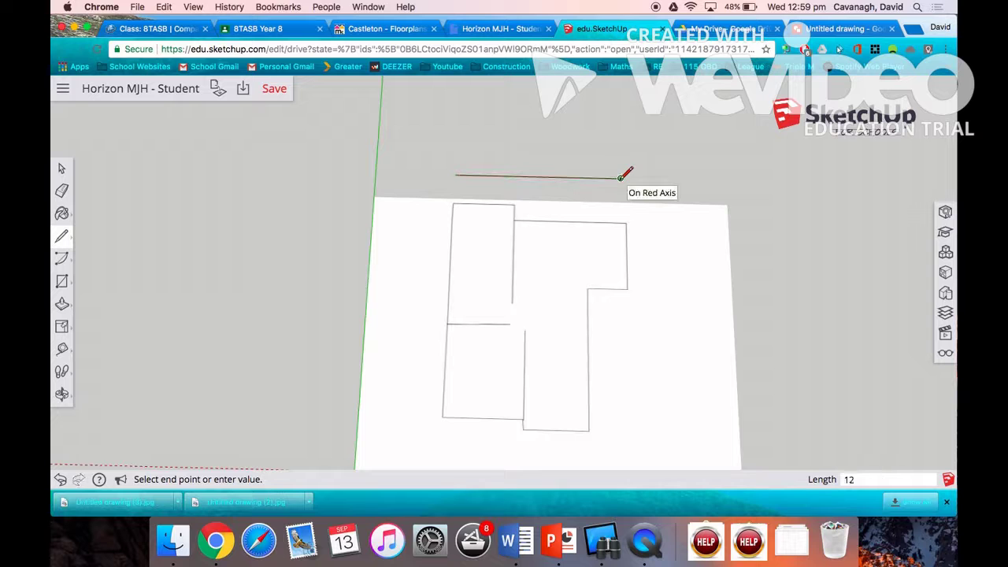
pyautogui.write('000')
pyautogui.press('Return')
pyautogui.press('Escape')
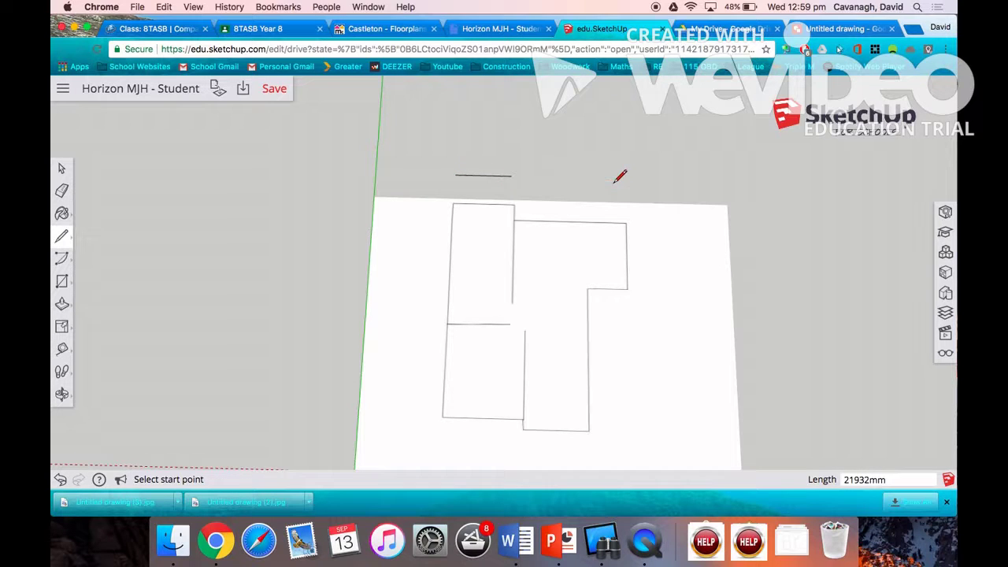
pyautogui.click(64, 171)
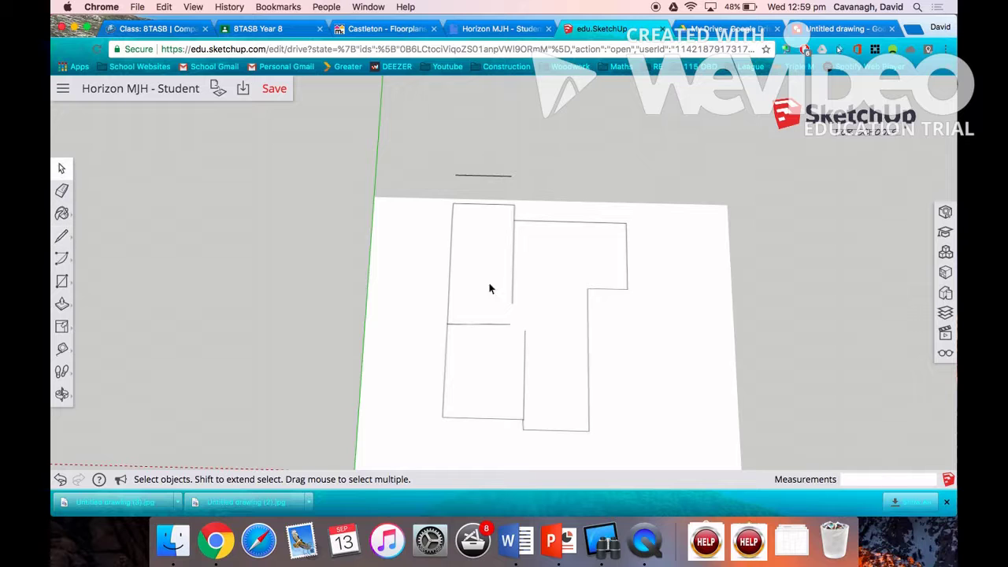
# Scale the floor plan image down by 0.37, then by a further 0.95
pyautogui.click(62, 329)
pyautogui.scroll(-5, 622, 319)
pyautogui.scroll(3, 638, 326)
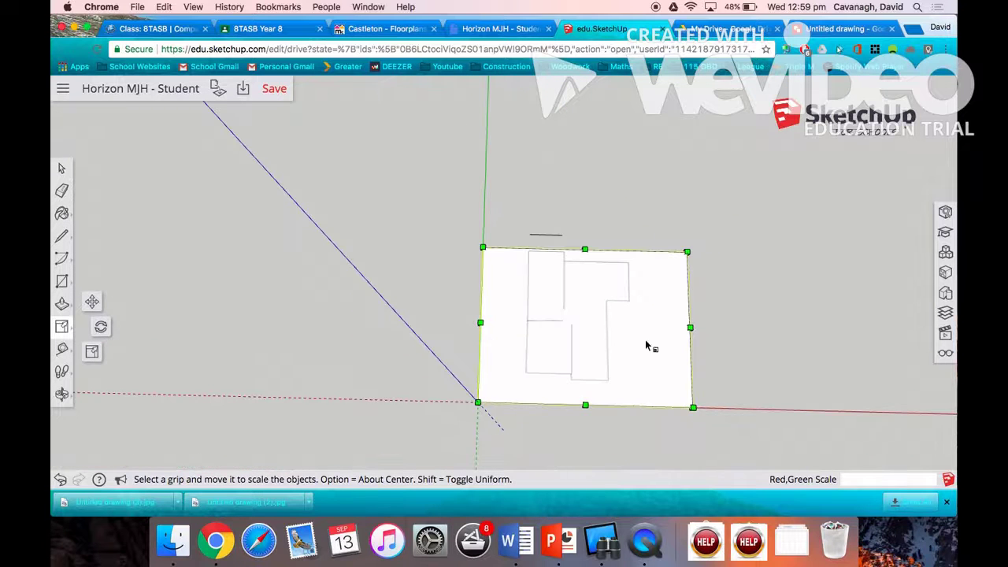
pyautogui.click(692, 407)
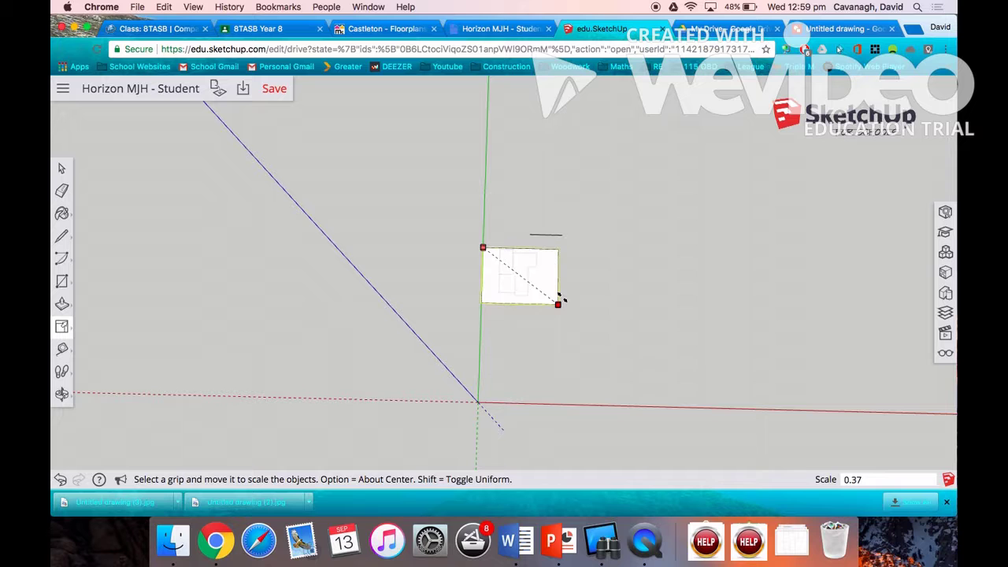
pyautogui.click(560, 297)
pyautogui.scroll(5, 503, 246)
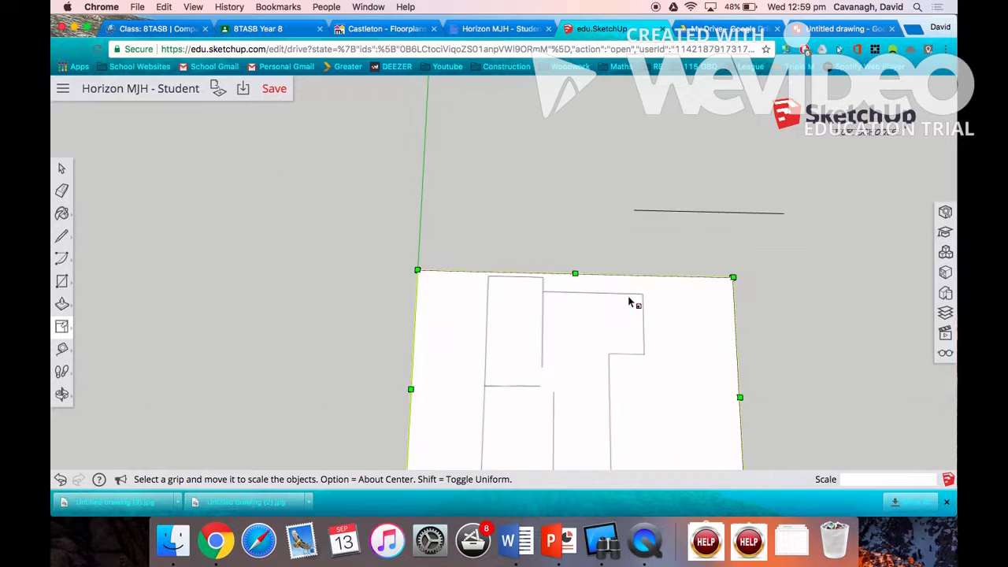
pyautogui.click(732, 277)
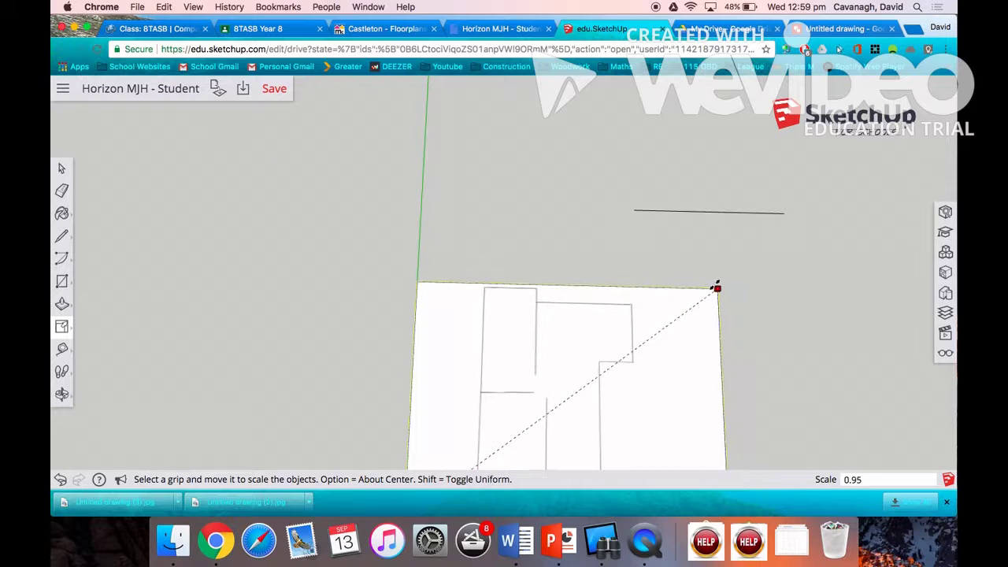
pyautogui.click(718, 288)
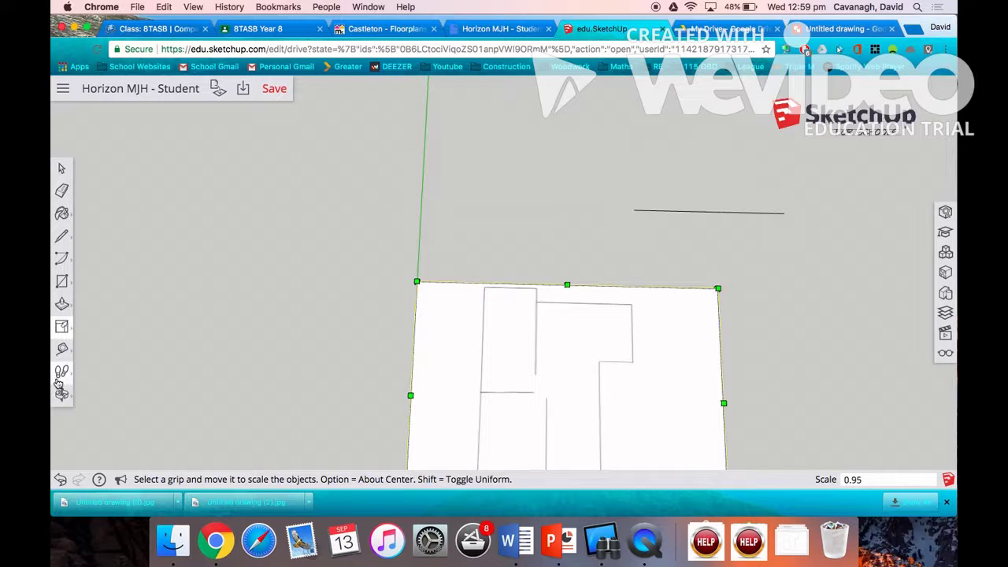
pyautogui.click(63, 350)
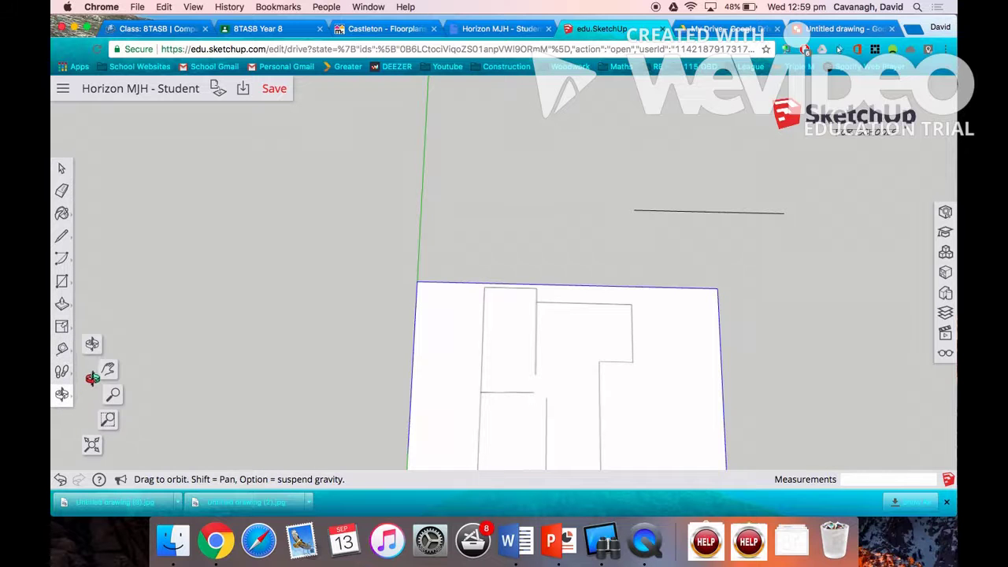
pyautogui.click(63, 330)
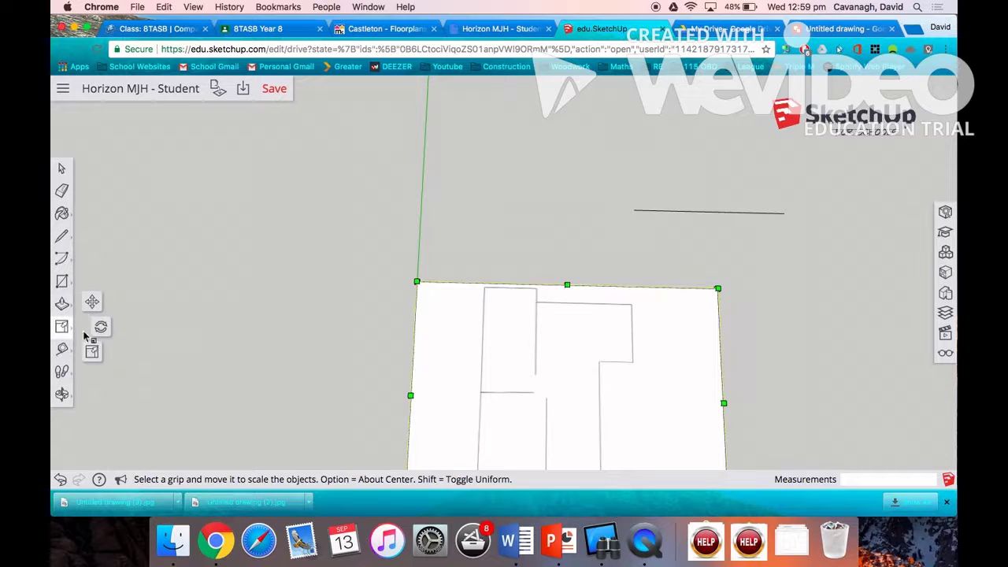
# Move the floor plan image so it sits under the 12000 mm reference line
pyautogui.click(92, 301)
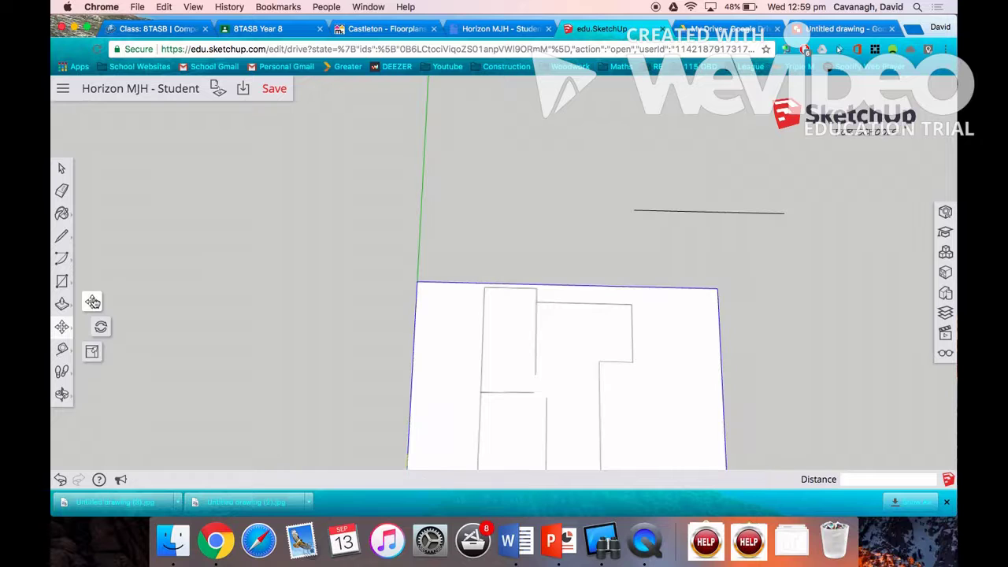
pyautogui.click(512, 357)
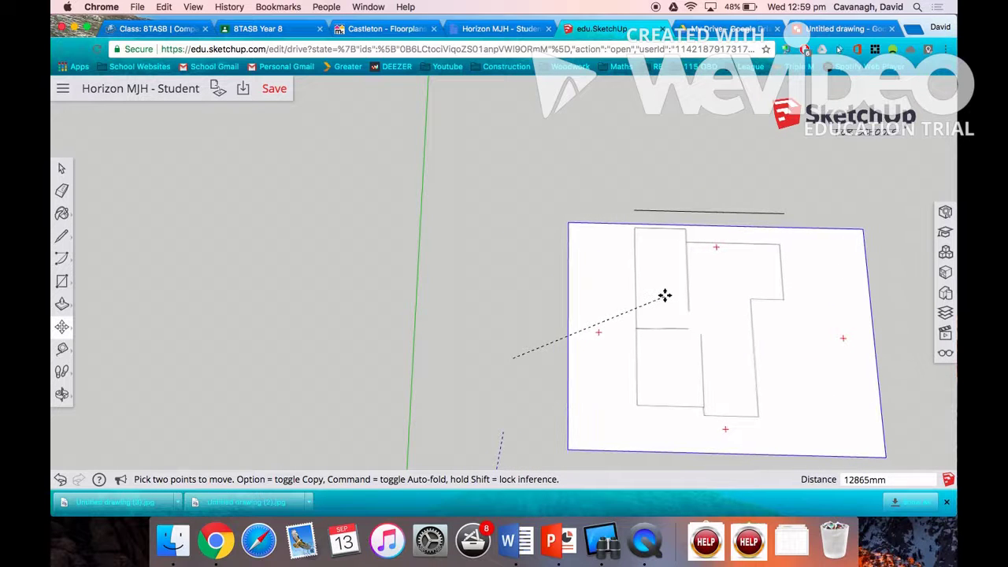
pyautogui.click(665, 296)
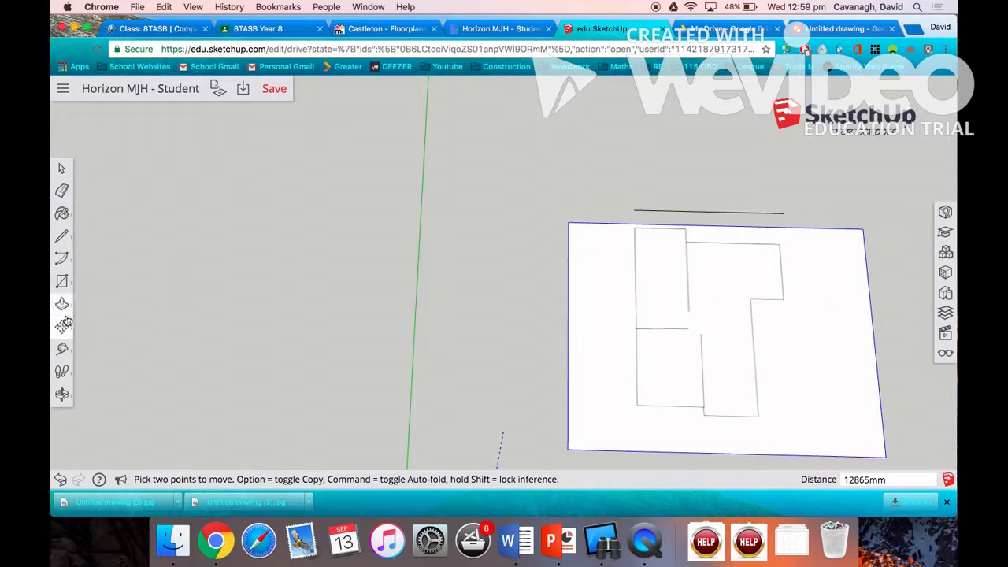
# Scale the image up by 1.04 from the top-right grip to match the line, then deselect
pyautogui.click(71, 328)
pyautogui.click(86, 347)
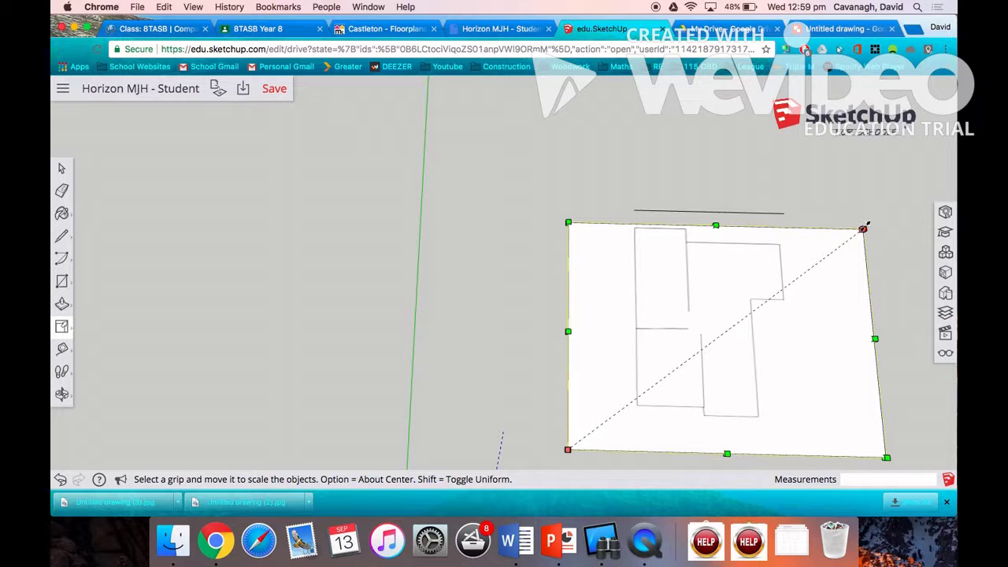
pyautogui.moveTo(866, 226); pyautogui.dragTo(874, 220)
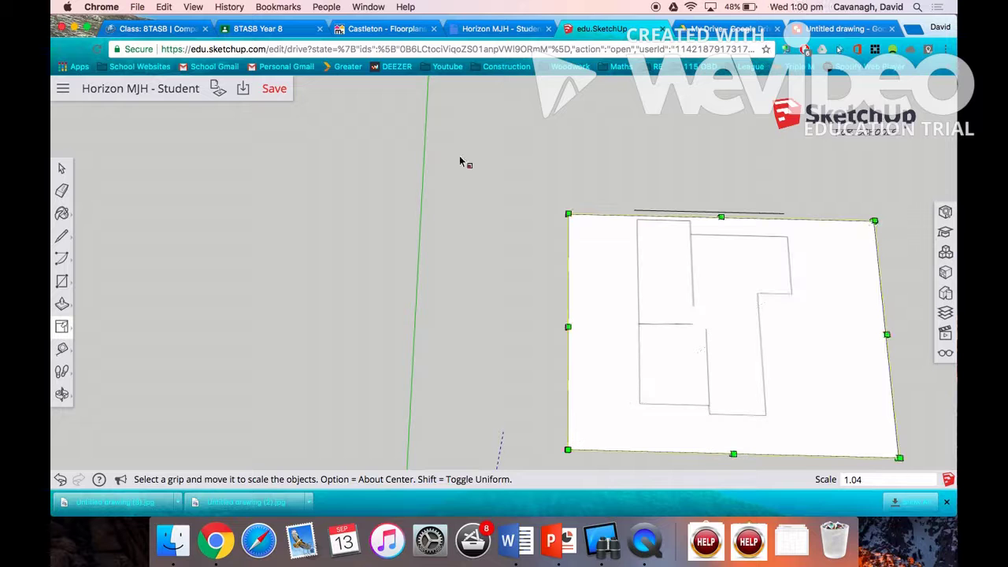
pyautogui.click(62, 169)
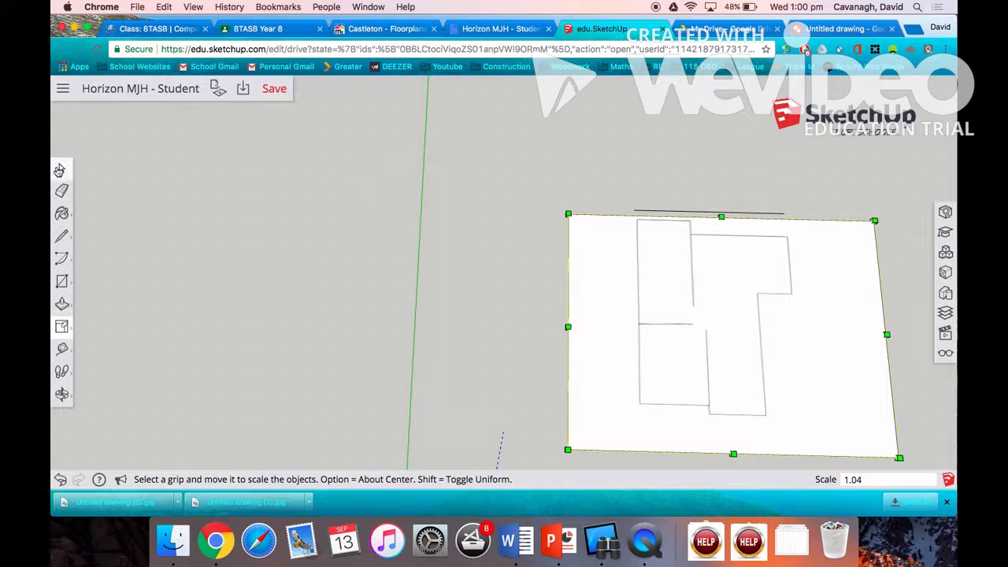
pyautogui.click(446, 253)
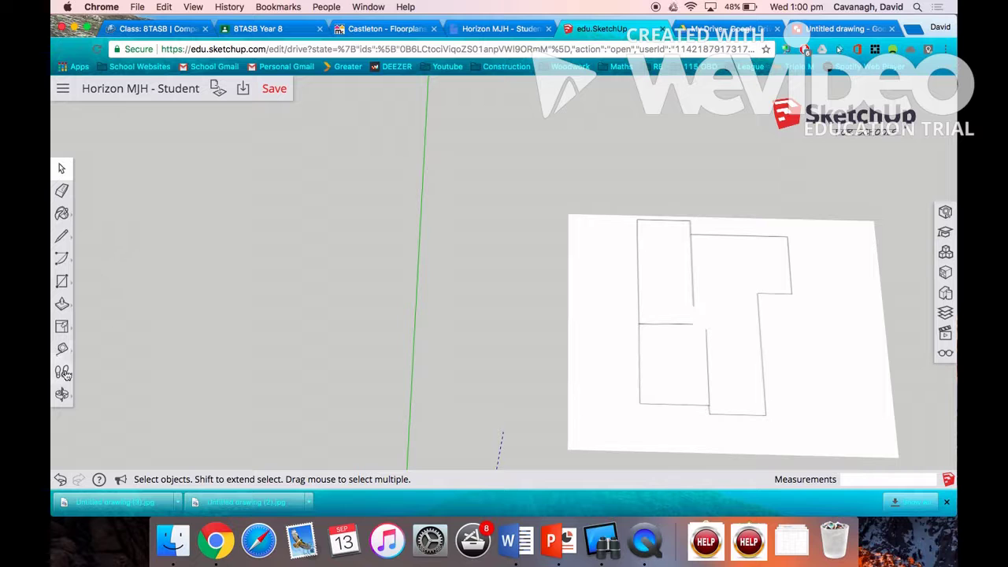
# Draw a 4200 by 90 mm rectangle along the plan's top wall
pyautogui.click(61, 393)
pyautogui.moveTo(814, 244); pyautogui.dragTo(756, 175)
pyautogui.scroll(3, 734, 238)
pyautogui.scroll(5, 733, 237)
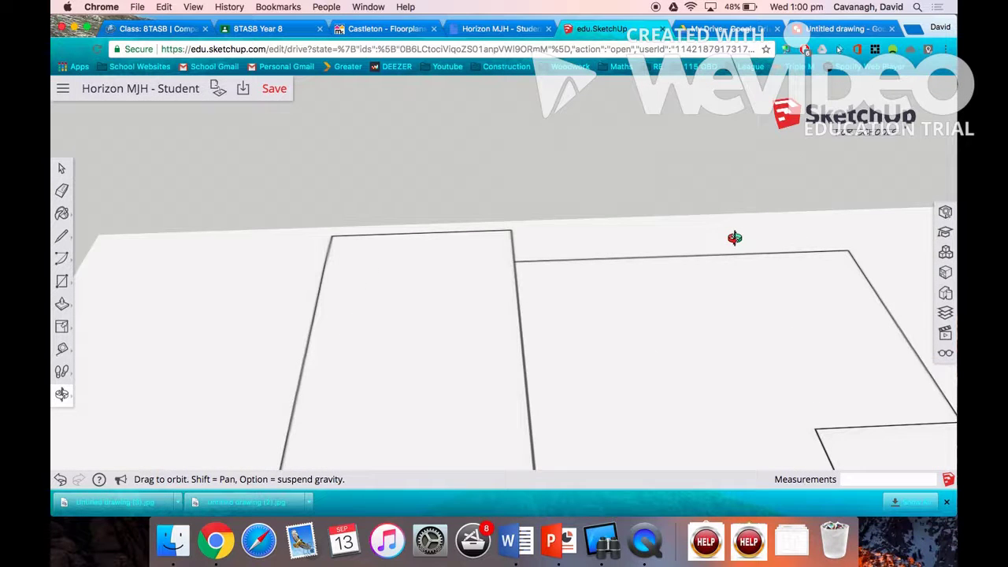
pyautogui.moveTo(588, 273); pyautogui.dragTo(571, 333)
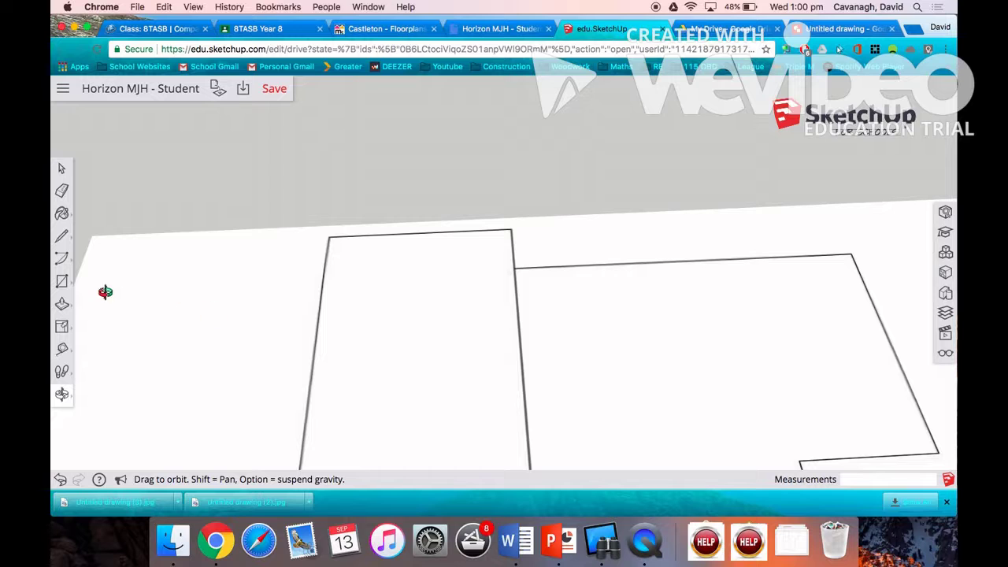
pyautogui.click(65, 288)
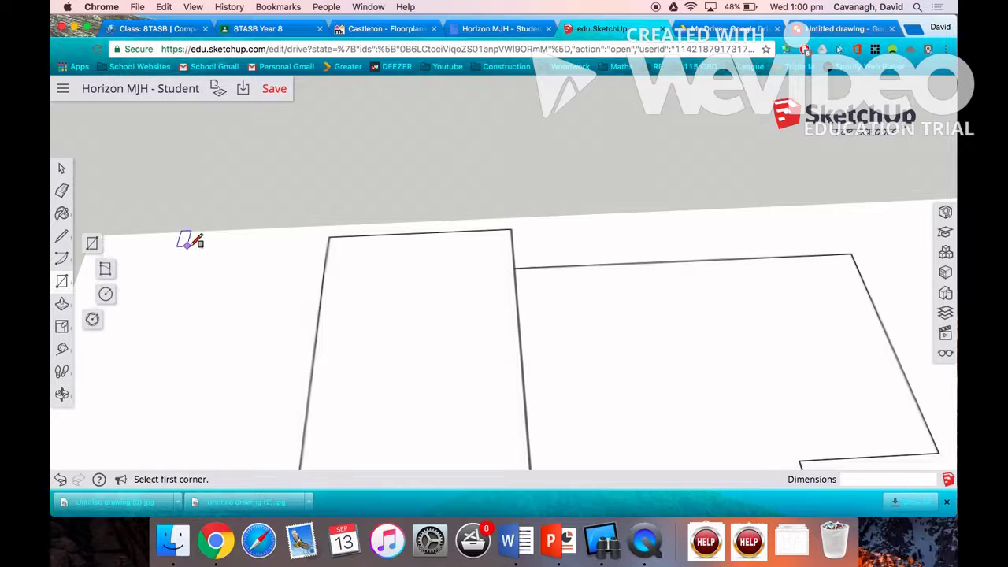
pyautogui.click(91, 245)
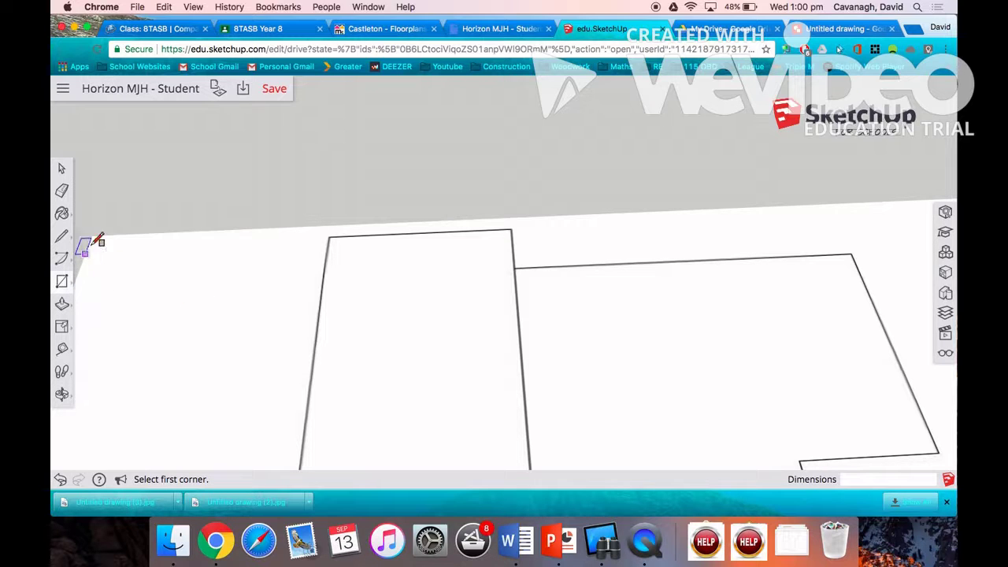
pyautogui.click(328, 234)
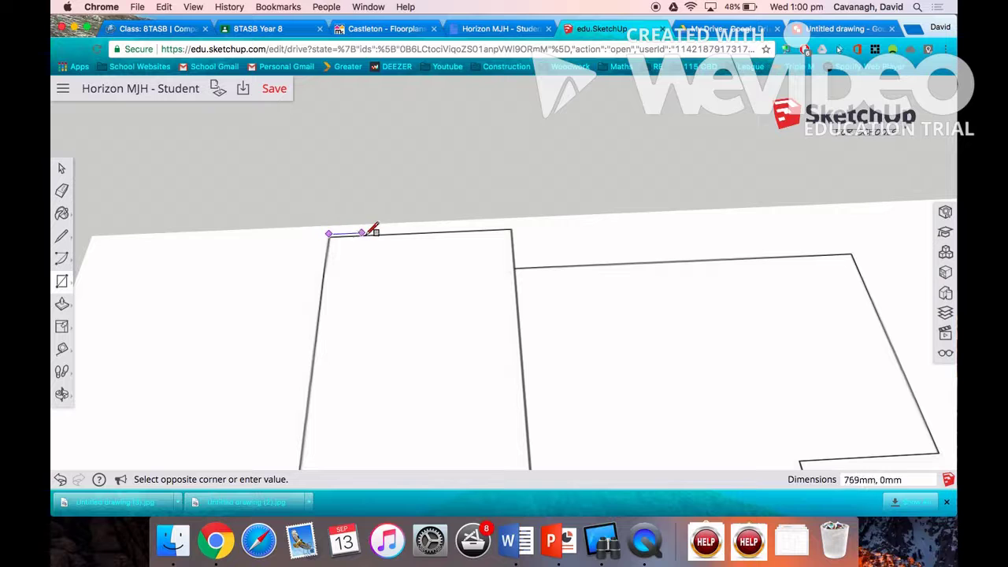
pyautogui.click(518, 233)
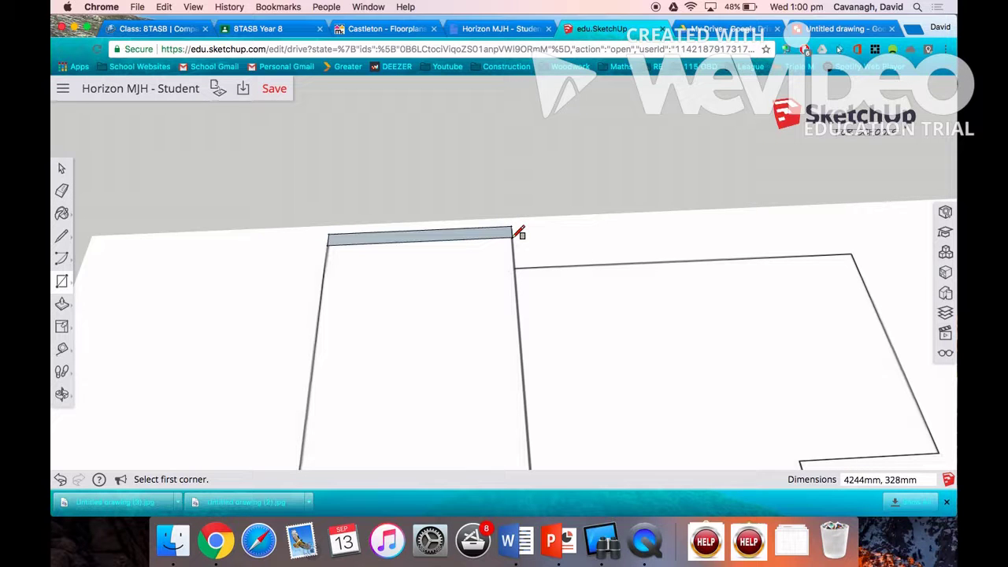
pyautogui.write('4200,90')
pyautogui.press('Return')
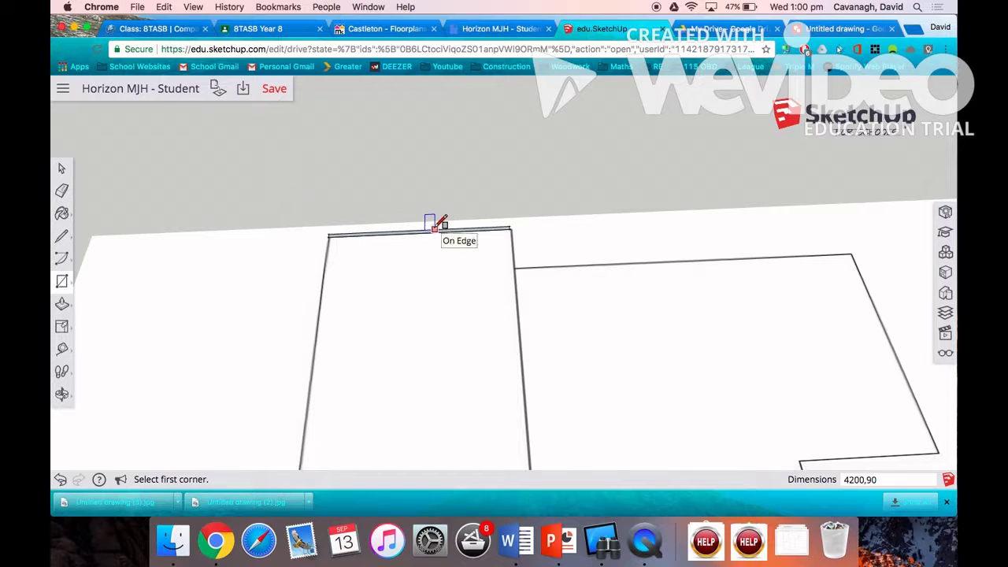
pyautogui.scroll(5, 434, 228)
pyautogui.scroll(-3, 434, 234)
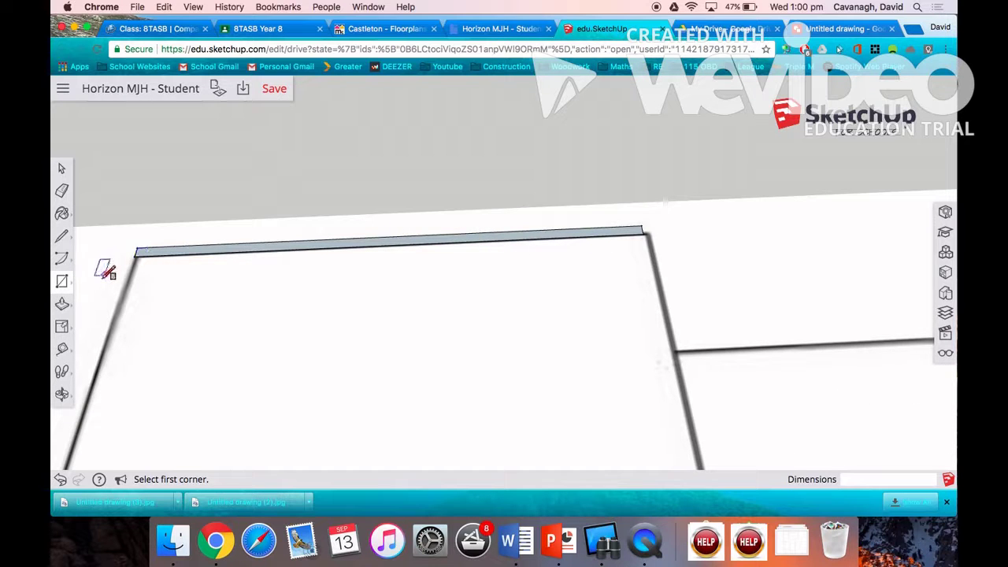
# Push/Pull the thin strip up into a 2400 mm-high wall
pyautogui.click(62, 303)
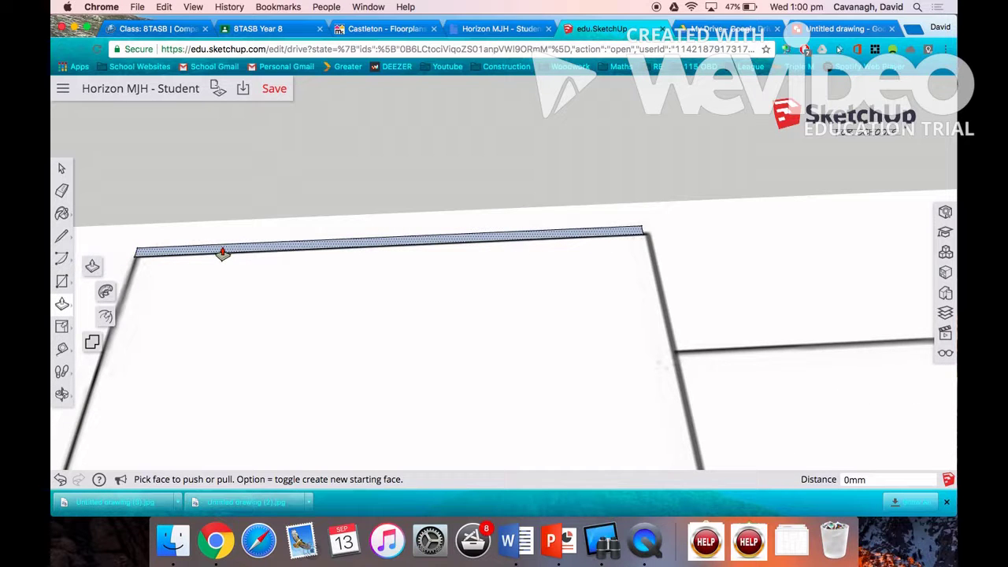
pyautogui.click(168, 258)
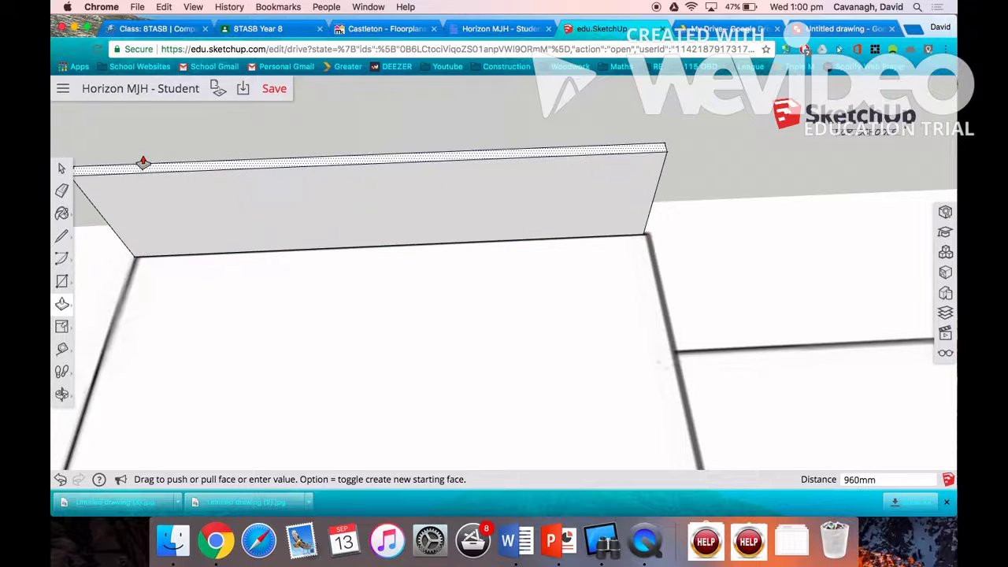
pyautogui.click(143, 165)
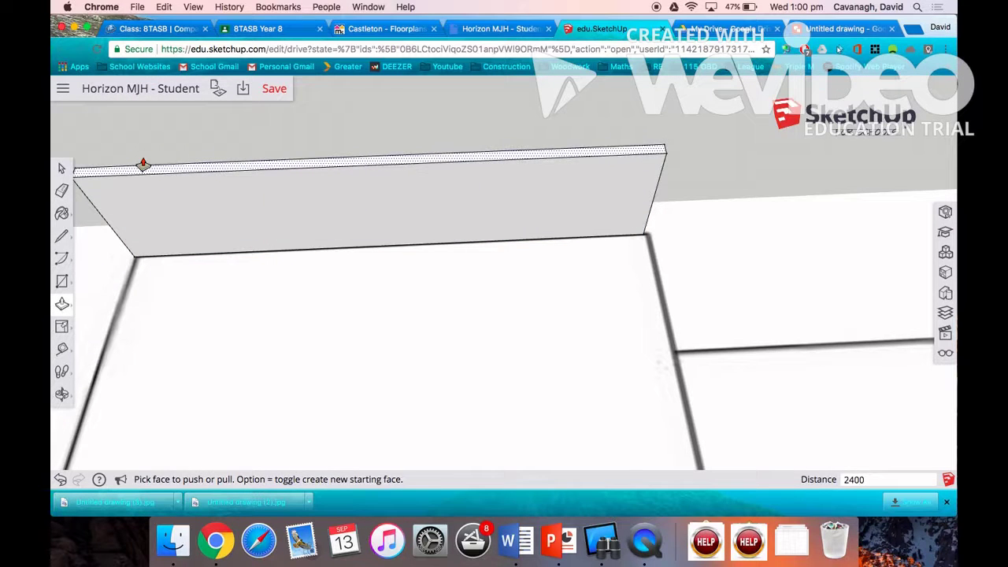
pyautogui.write('2400')
pyautogui.press('Return')
pyautogui.scroll(-5, 279, 274)
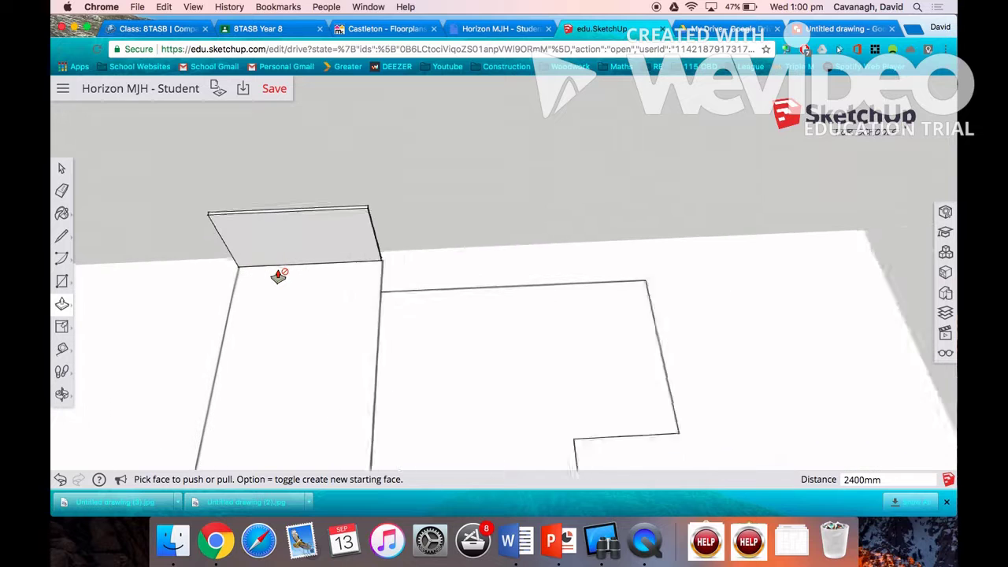
pyautogui.scroll(3, 279, 274)
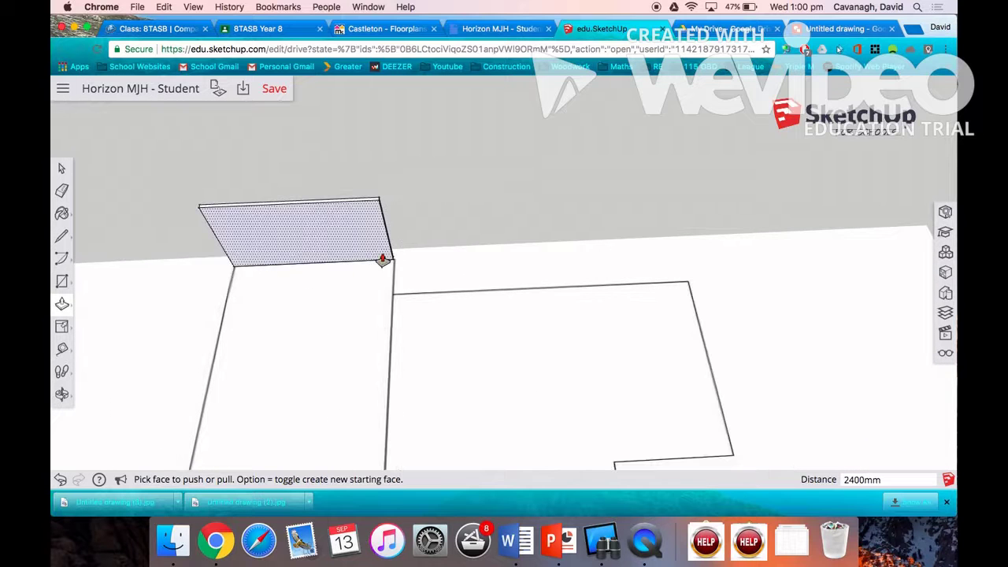
pyautogui.scroll(-5, 383, 260)
pyautogui.scroll(2, 383, 260)
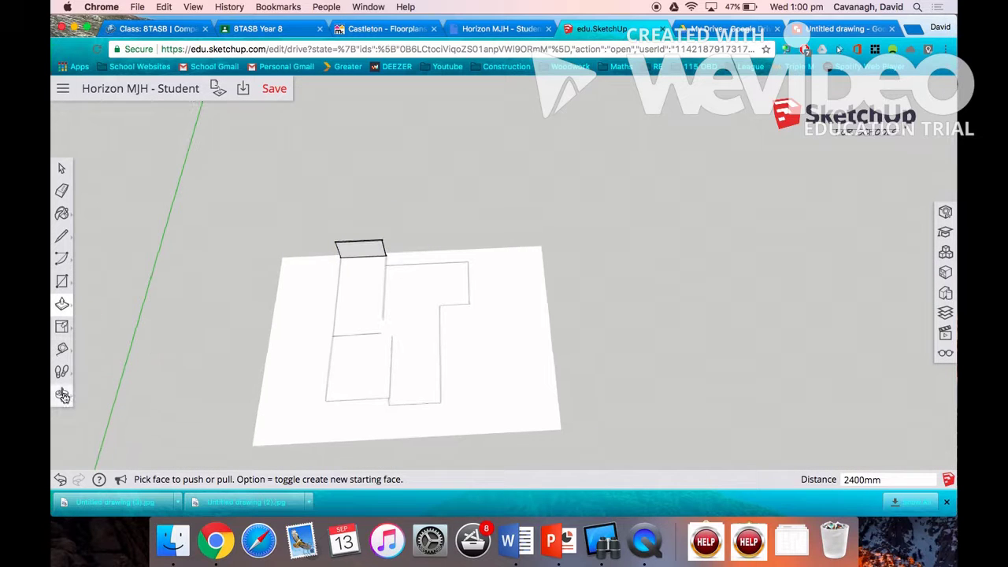
# Draw a 14500 by 90 mm wall footprint along the plan's long edge
pyautogui.click(63, 396)
pyautogui.moveTo(334, 275); pyautogui.dragTo(522, 200)
pyautogui.scroll(5, 360, 352)
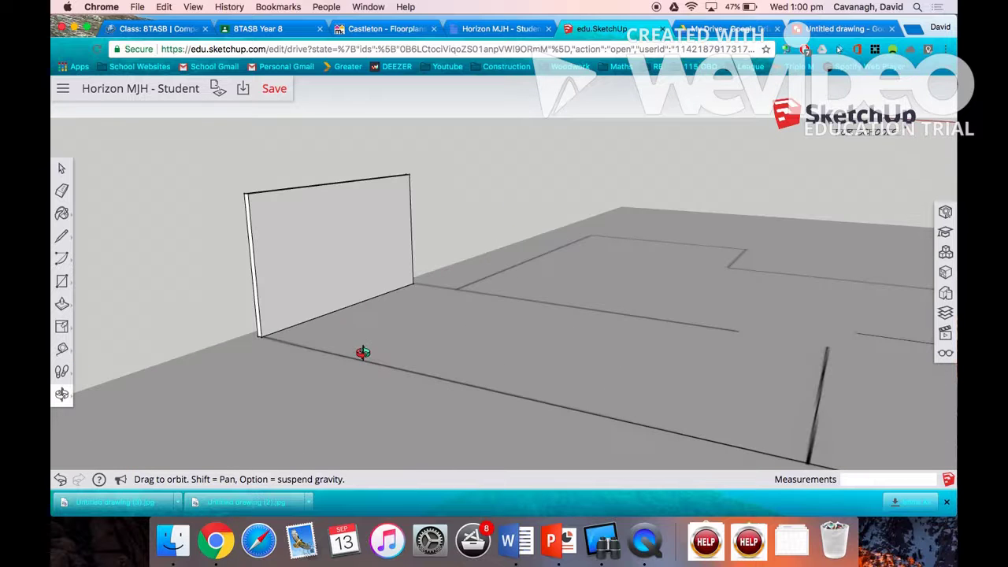
pyautogui.click(62, 281)
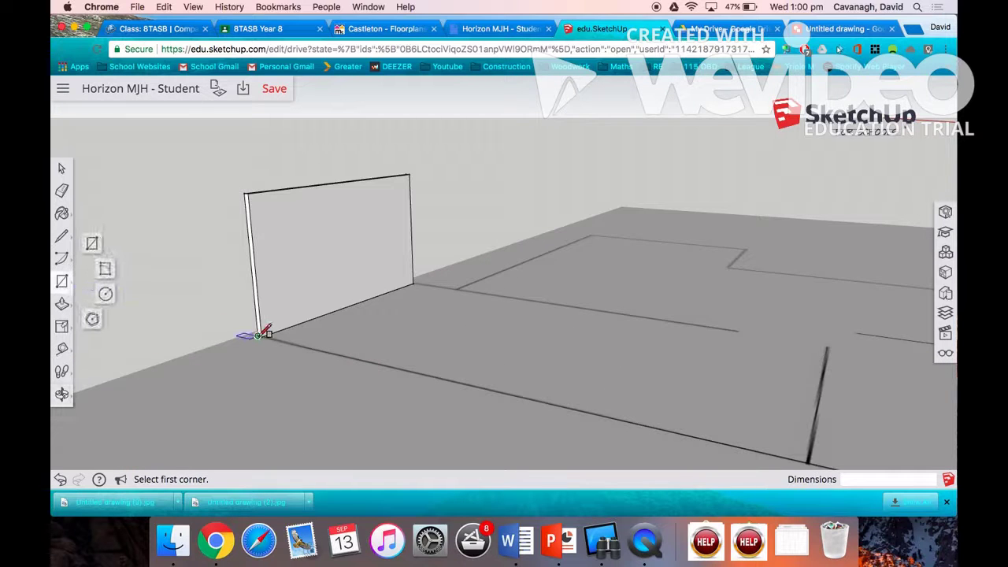
pyautogui.click(264, 334)
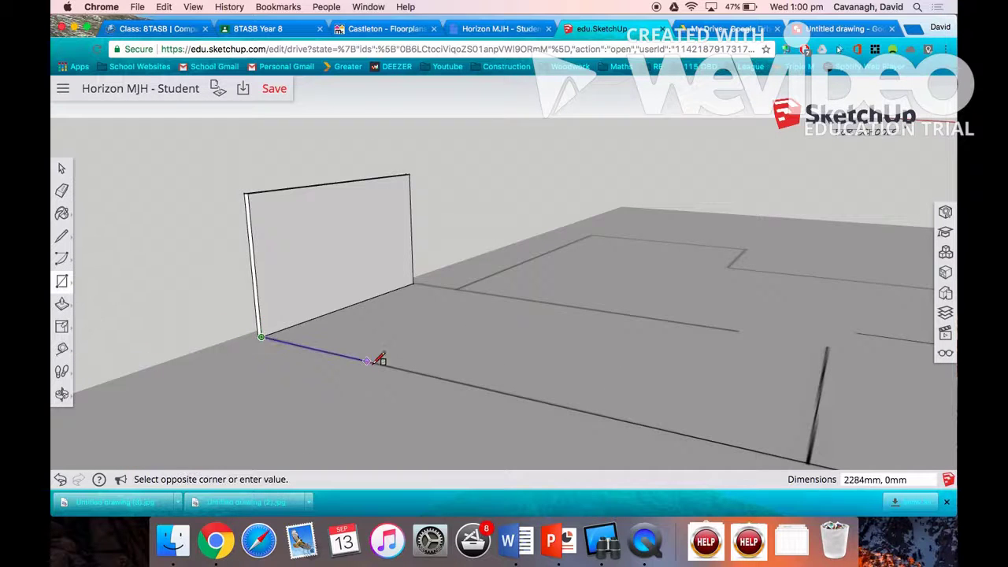
pyautogui.scroll(-3, 761, 448)
pyautogui.scroll(-5, 760, 448)
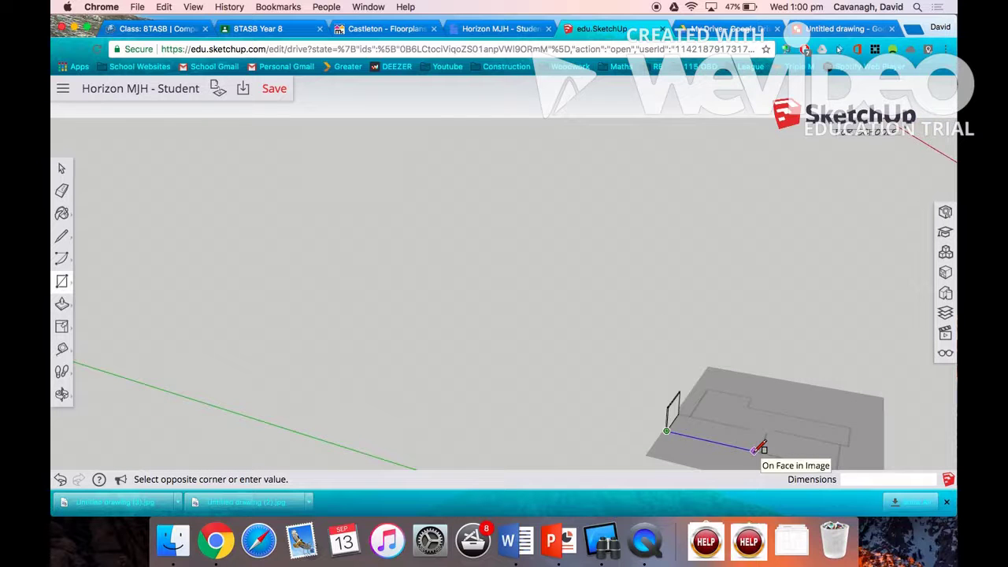
pyautogui.scroll(6, 733, 418)
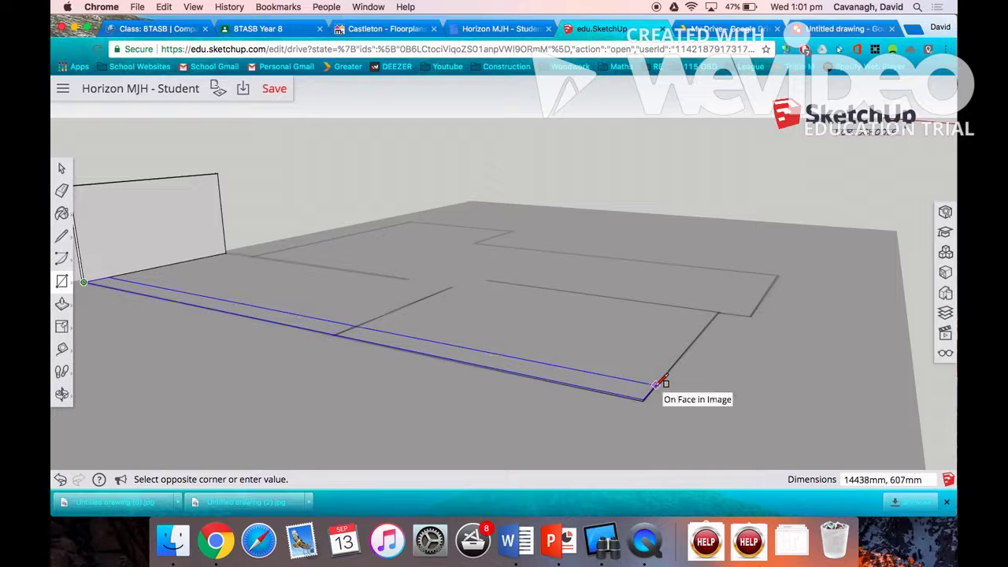
pyautogui.click(664, 382)
pyautogui.write('1')
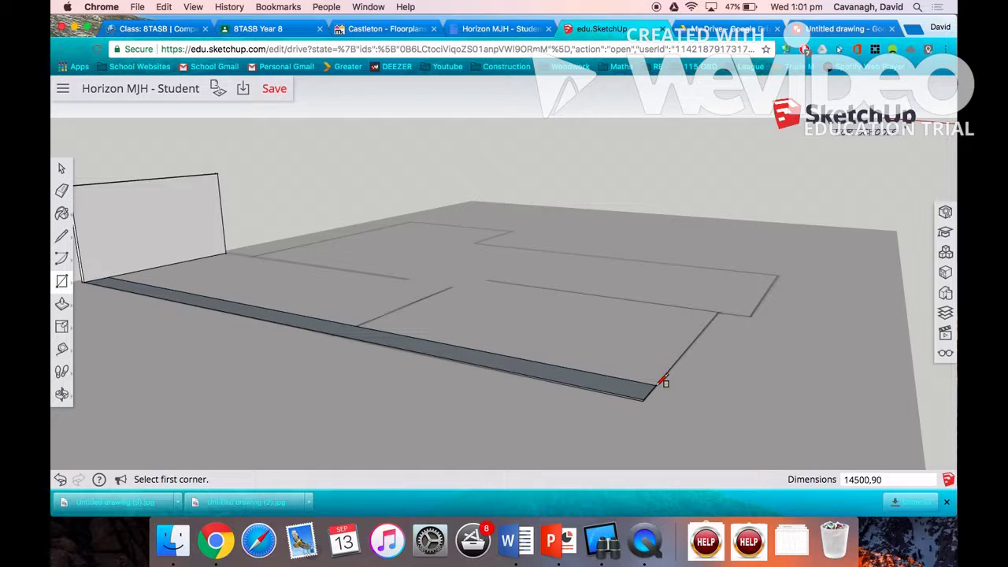
pyautogui.write('4500,90')
pyautogui.press('Return')
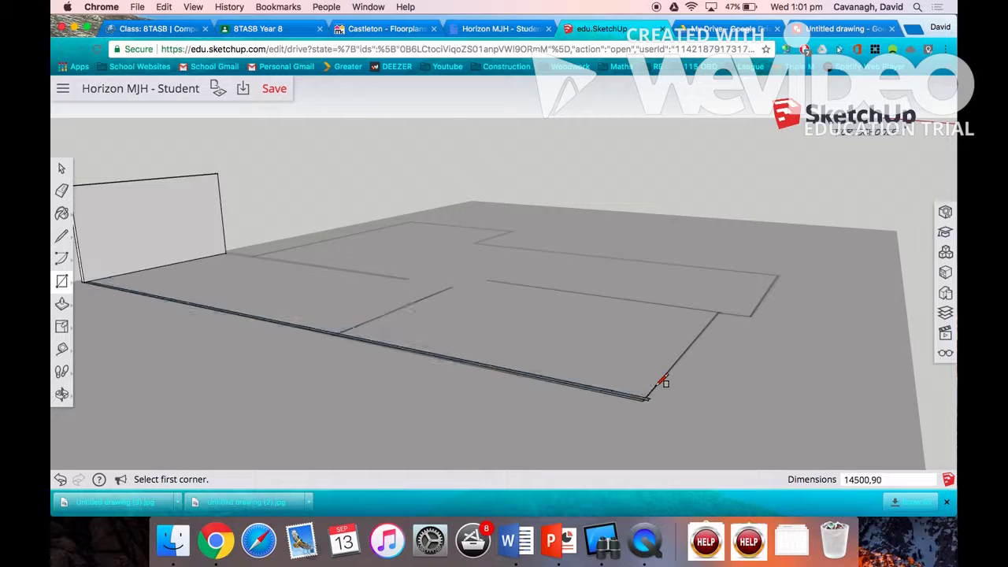
# Pull the long footprint up into a 2400 mm-high wall
pyautogui.click(65, 305)
pyautogui.moveTo(351, 344); pyautogui.dragTo(346, 276)
pyautogui.write('2400')
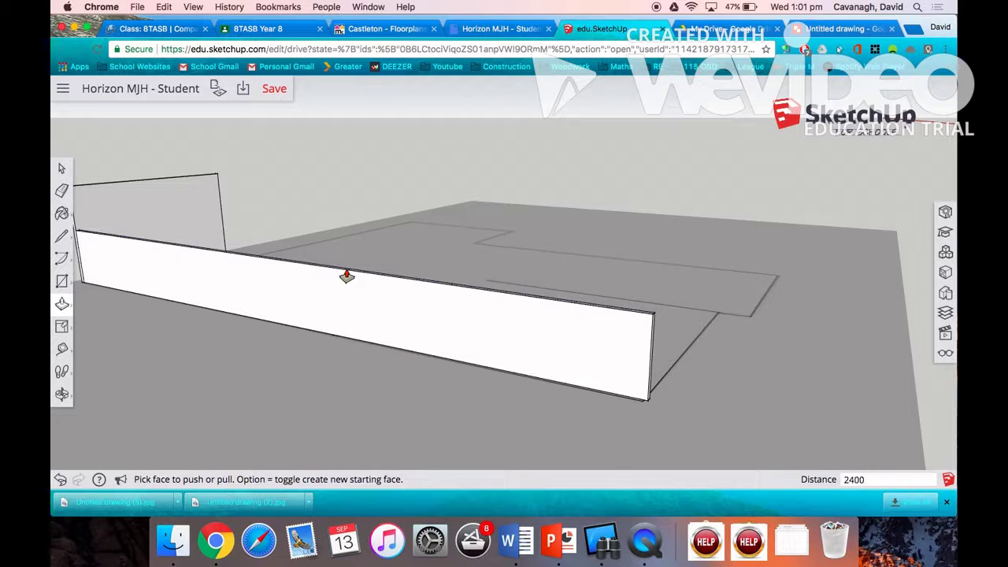
pyautogui.press('Return')
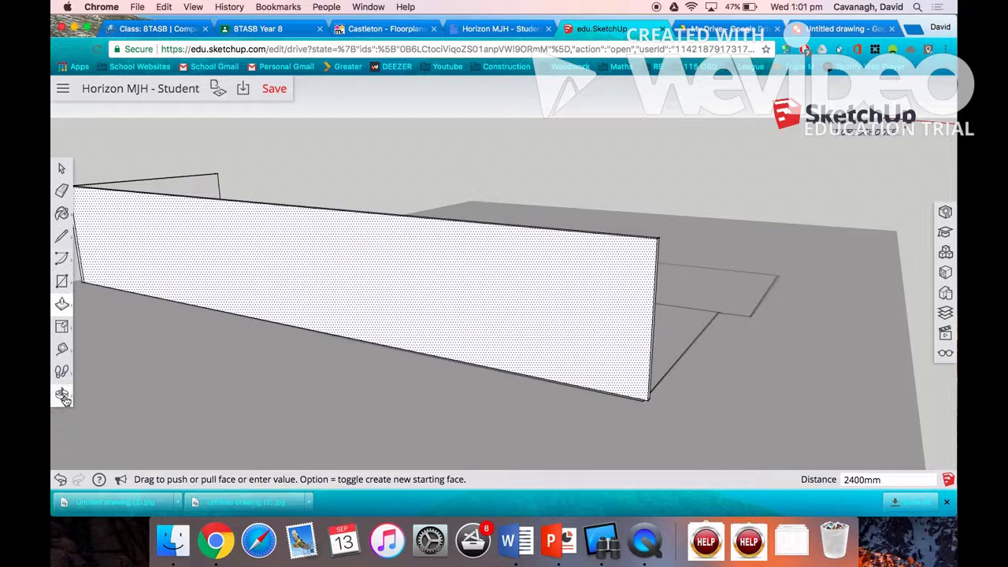
pyautogui.click(62, 394)
pyautogui.moveTo(499, 241); pyautogui.dragTo(337, 299)
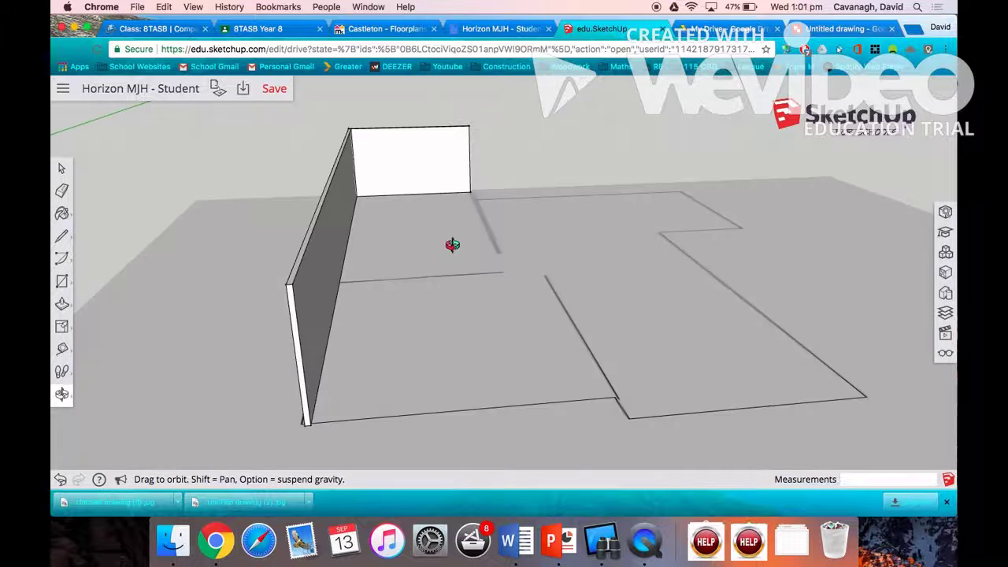
pyautogui.moveTo(450, 243); pyautogui.dragTo(285, 200)
# Draw a 90 by 2400 mm upright strip on the long wall's face
pyautogui.scroll(3, 298, 167)
pyautogui.scroll(-3, 298, 166)
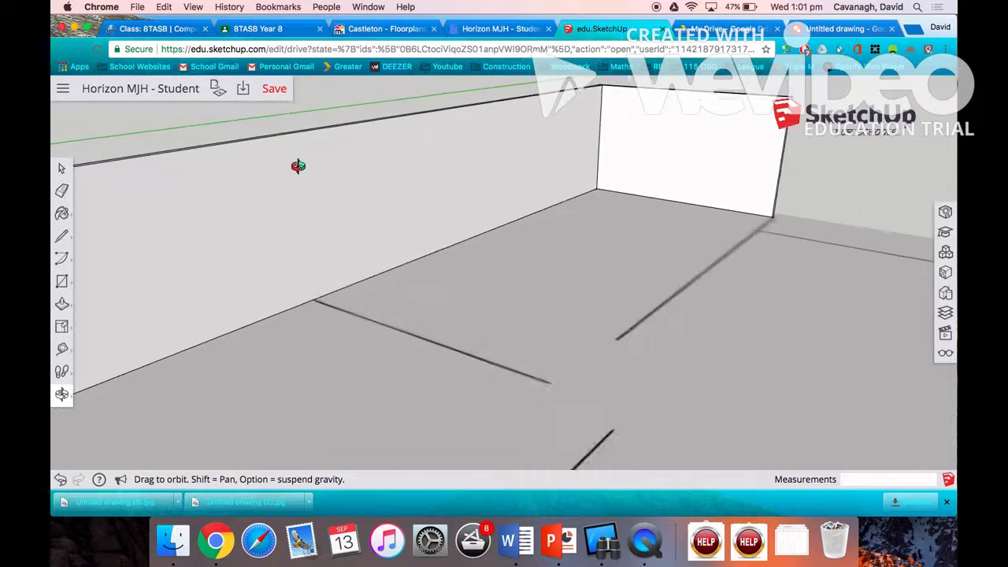
pyautogui.moveTo(295, 165); pyautogui.dragTo(299, 259)
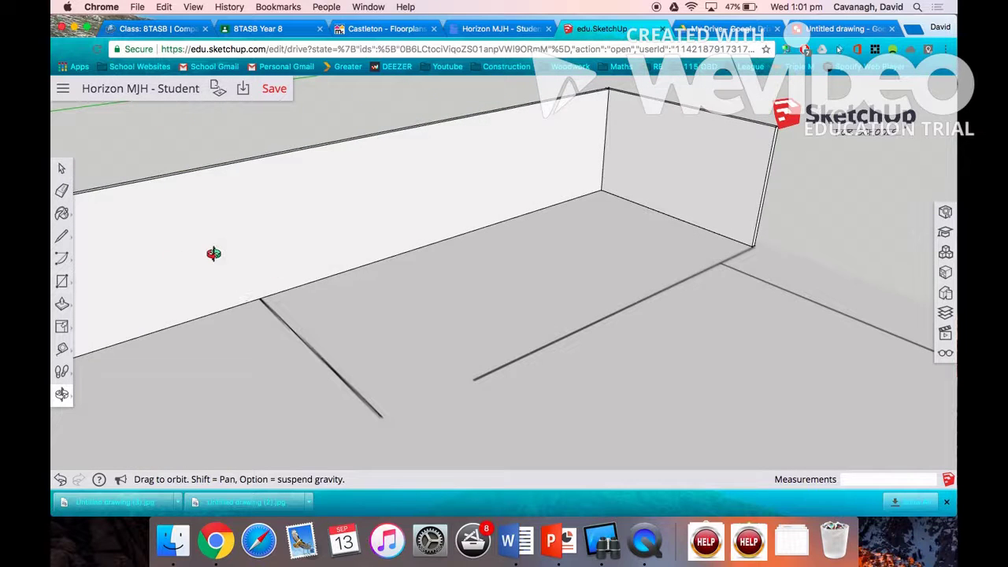
pyautogui.scroll(5, 213, 252)
pyautogui.scroll(-4, 213, 252)
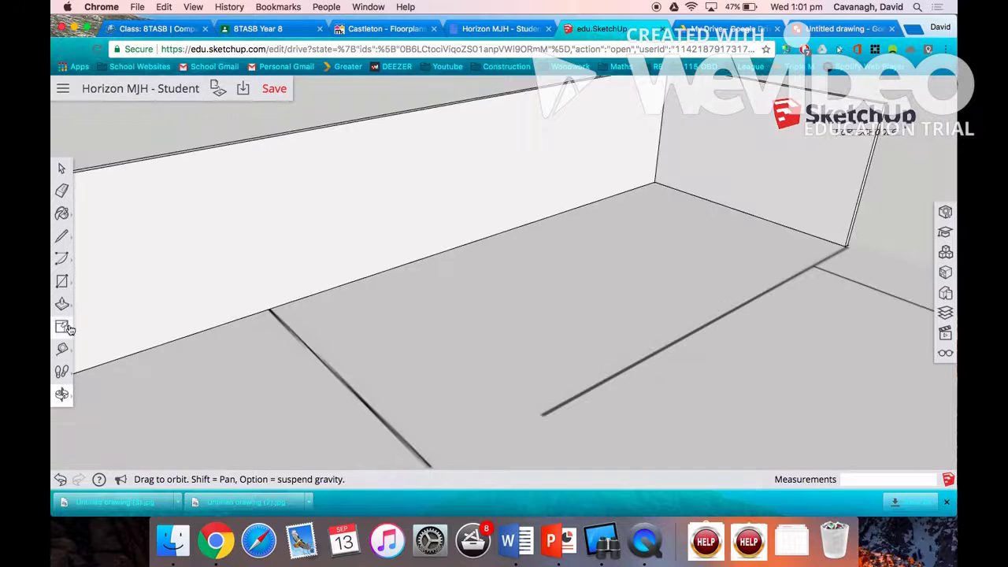
pyautogui.click(62, 281)
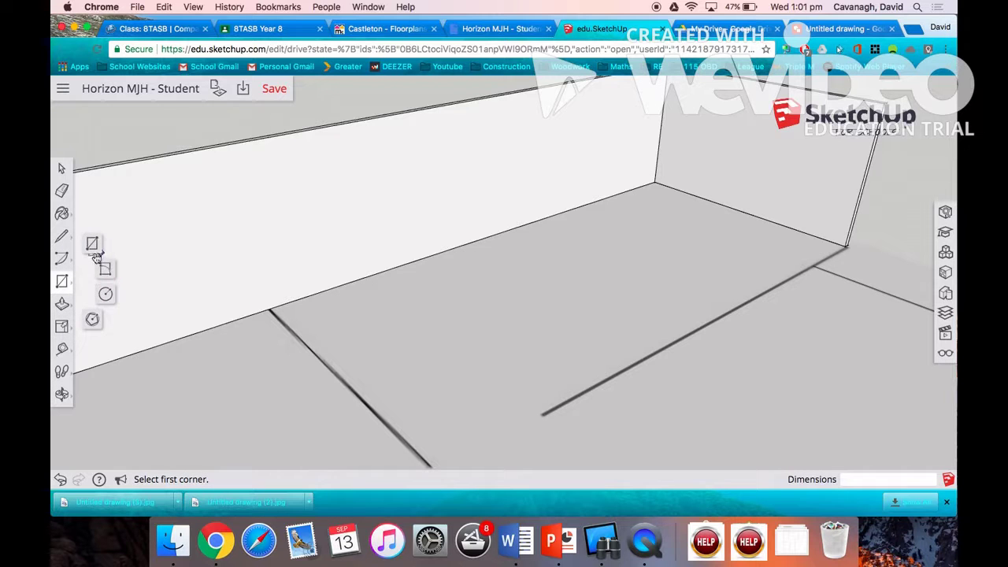
pyautogui.click(92, 246)
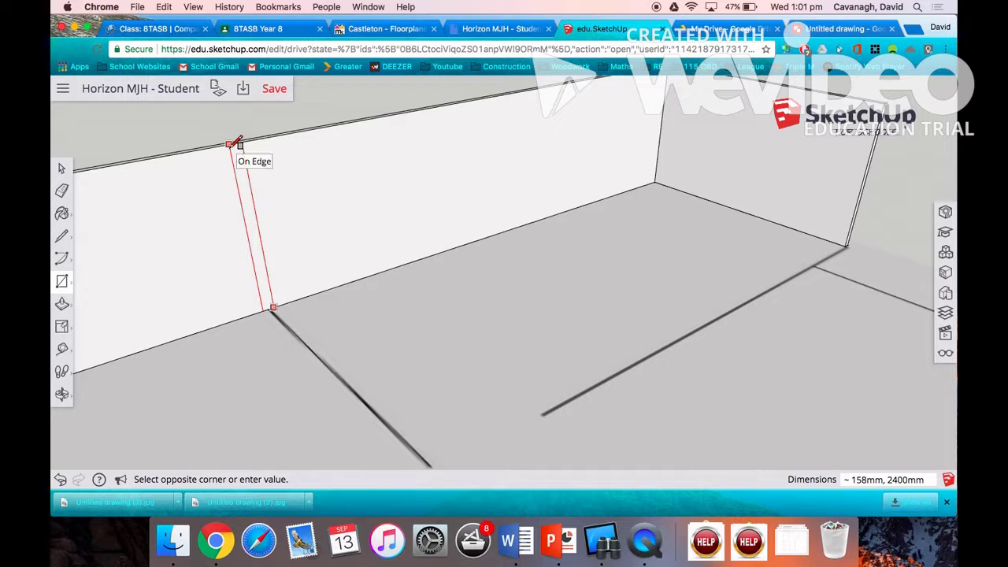
pyautogui.click(236, 142)
pyautogui.write('90,2400')
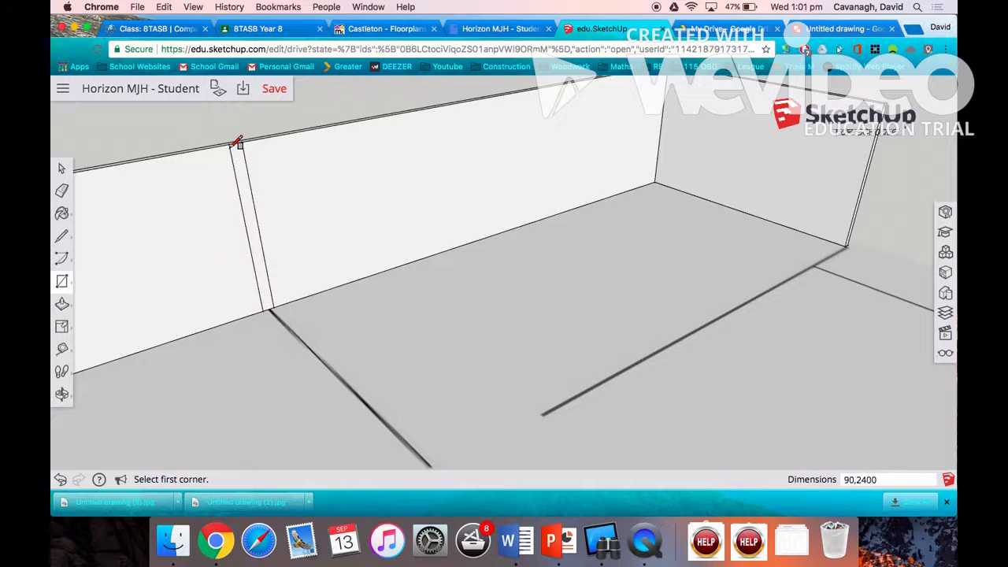
# Push/Pull the strip out about 4075 mm along the plan line into an interior wall
pyautogui.click(63, 305)
pyautogui.scroll(-3, 249, 272)
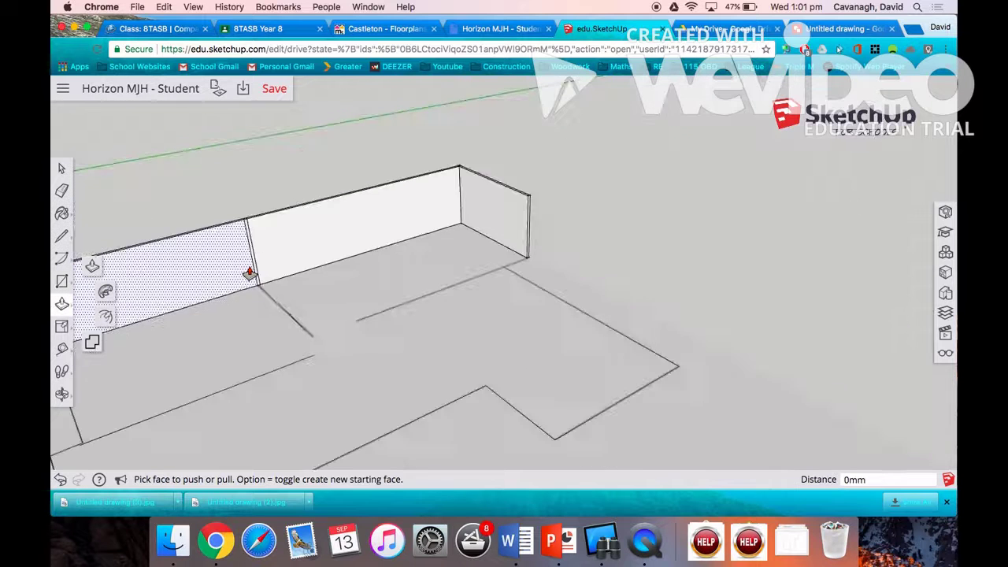
pyautogui.scroll(5, 250, 273)
pyautogui.scroll(-3, 249, 272)
pyautogui.scroll(1, 260, 276)
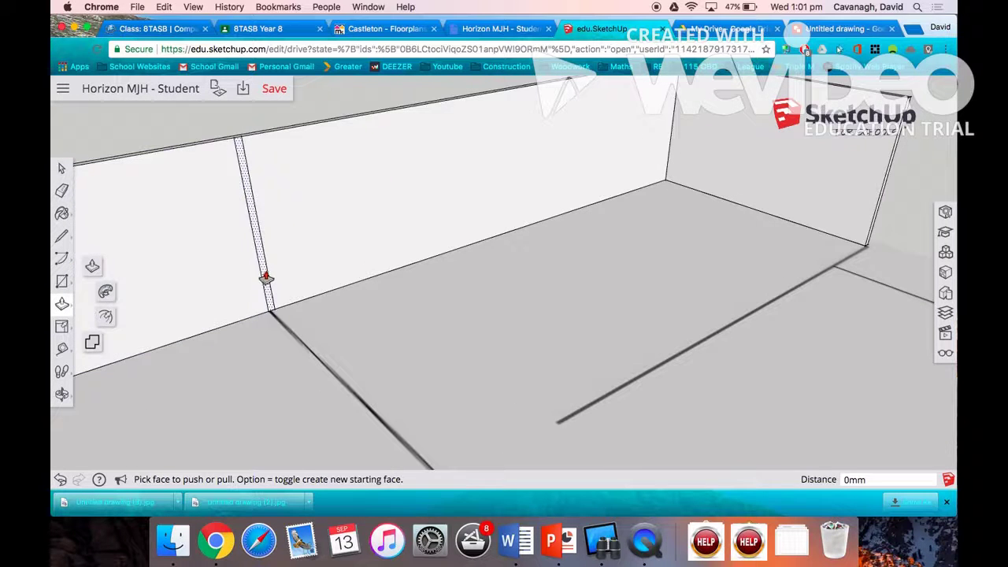
pyautogui.moveTo(265, 279); pyautogui.dragTo(399, 413)
pyautogui.scroll(-2, 370, 383)
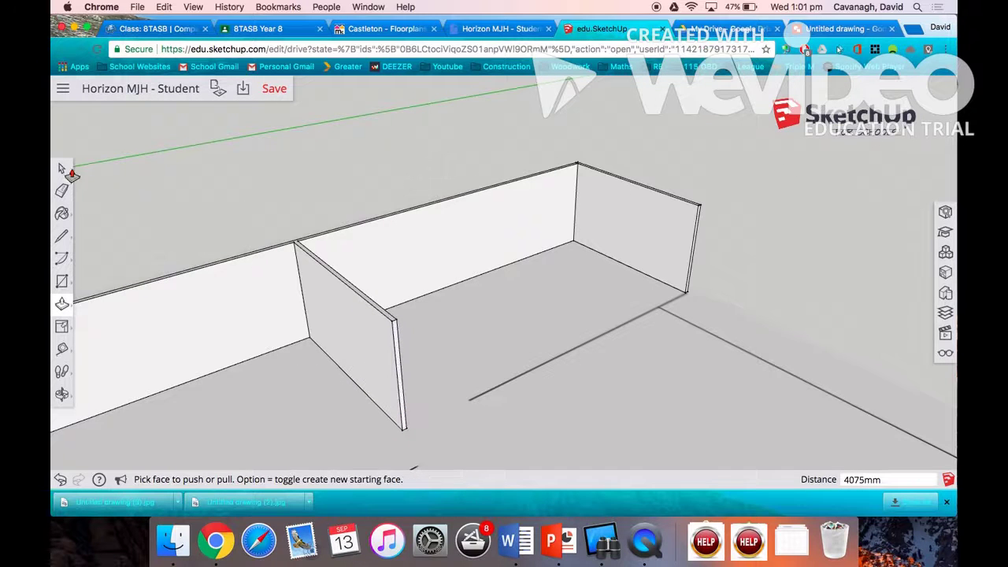
pyautogui.click(62, 168)
pyautogui.click(61, 394)
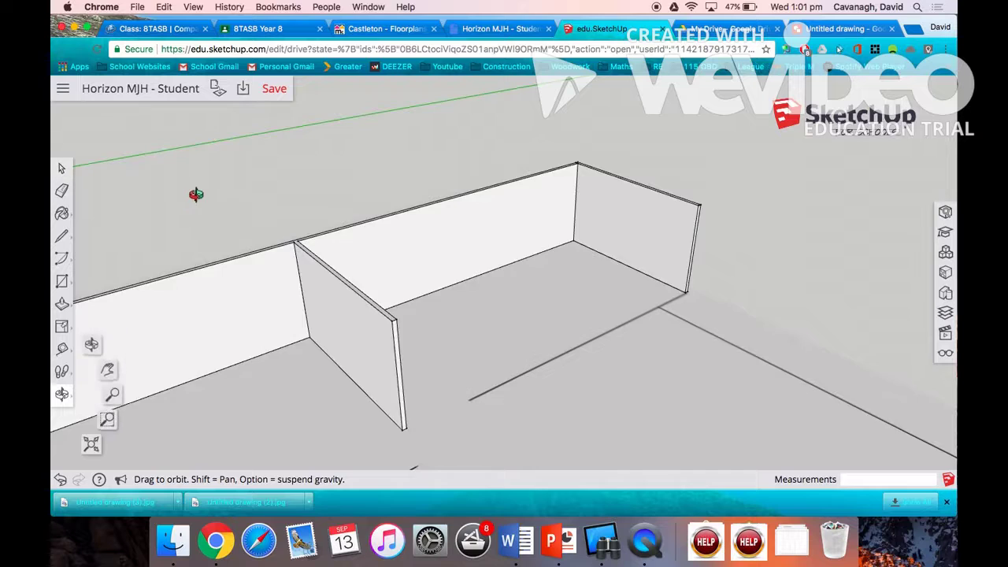
pyautogui.moveTo(196, 193); pyautogui.dragTo(732, 234)
# Erase the stray edge left at the front wall corner
pyautogui.scroll(5, 405, 344)
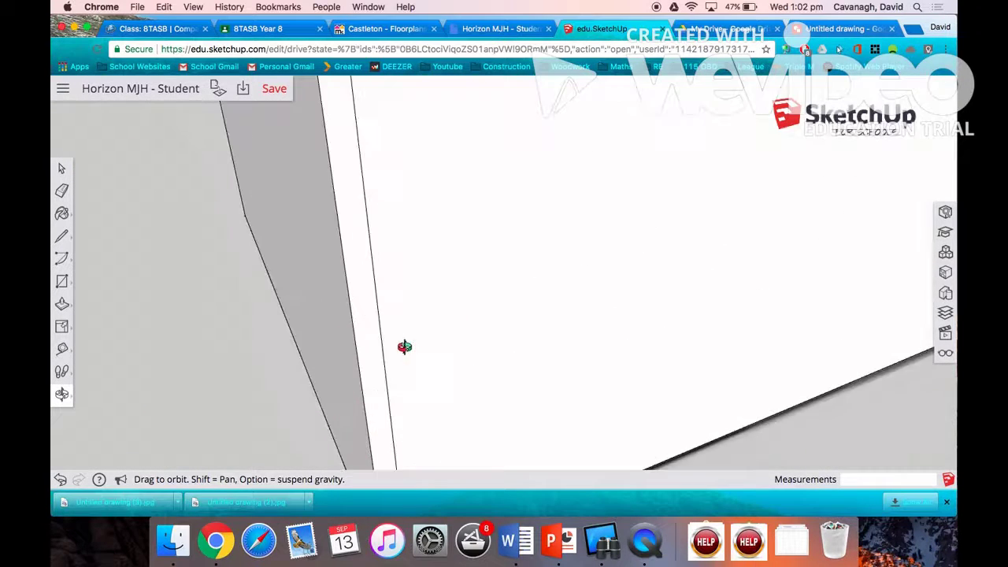
pyautogui.scroll(-5, 405, 347)
pyautogui.click(62, 191)
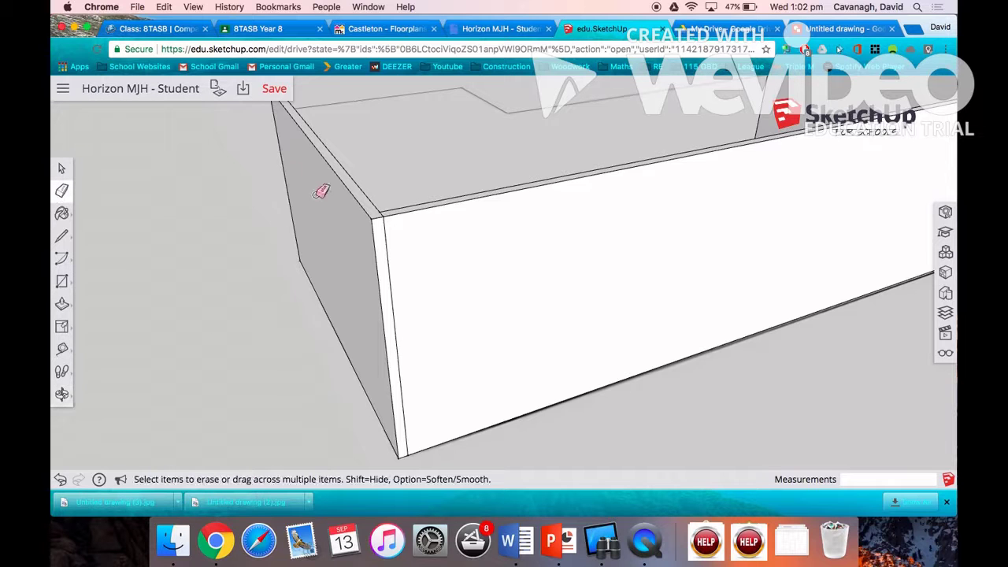
pyautogui.click(385, 228)
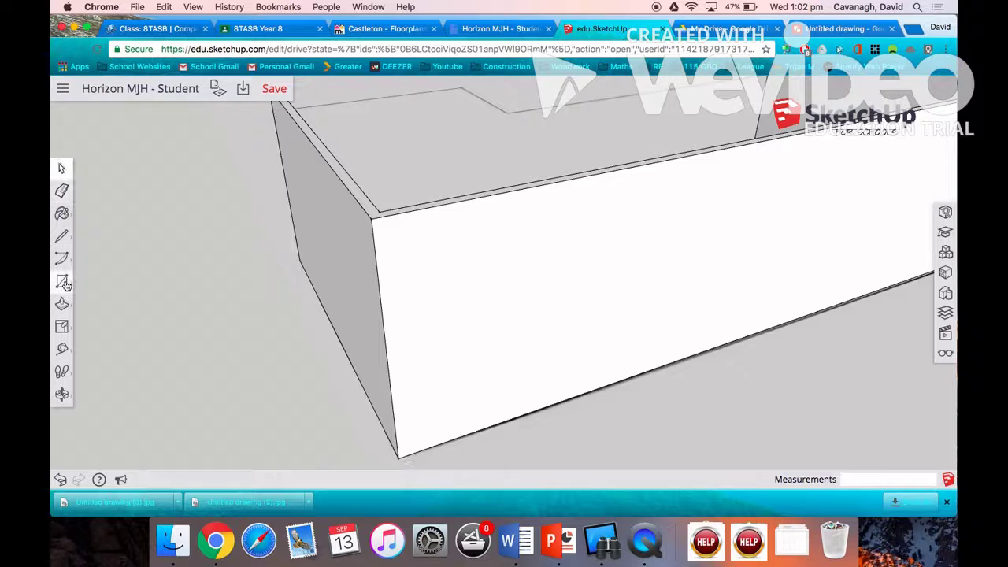
pyautogui.click(63, 282)
pyautogui.click(62, 394)
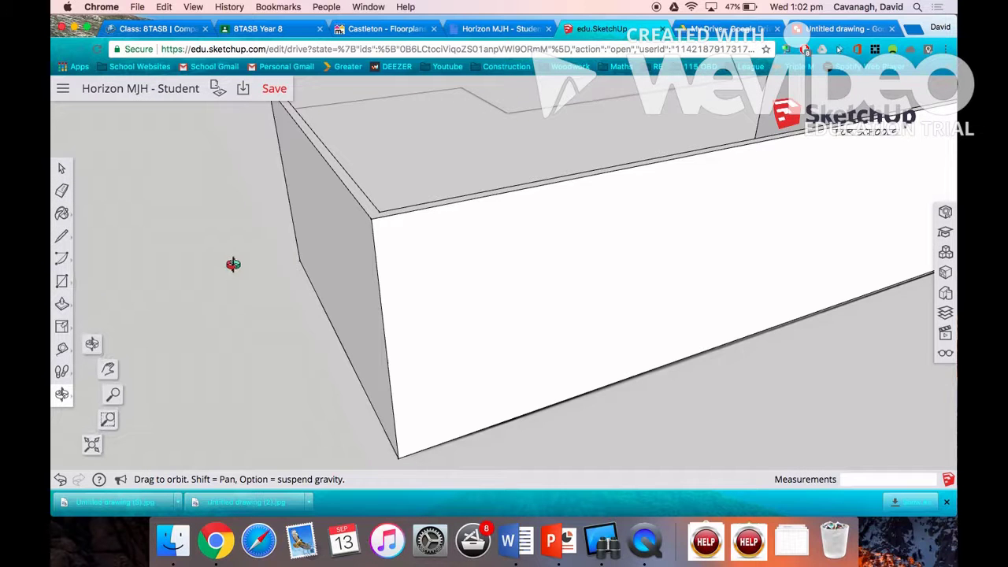
pyautogui.moveTo(233, 263); pyautogui.dragTo(342, 342)
# Draw a 2654 by 1187 mm window rectangle on the front wall face
pyautogui.scroll(-5, 406, 270)
pyautogui.scroll(5, 342, 341)
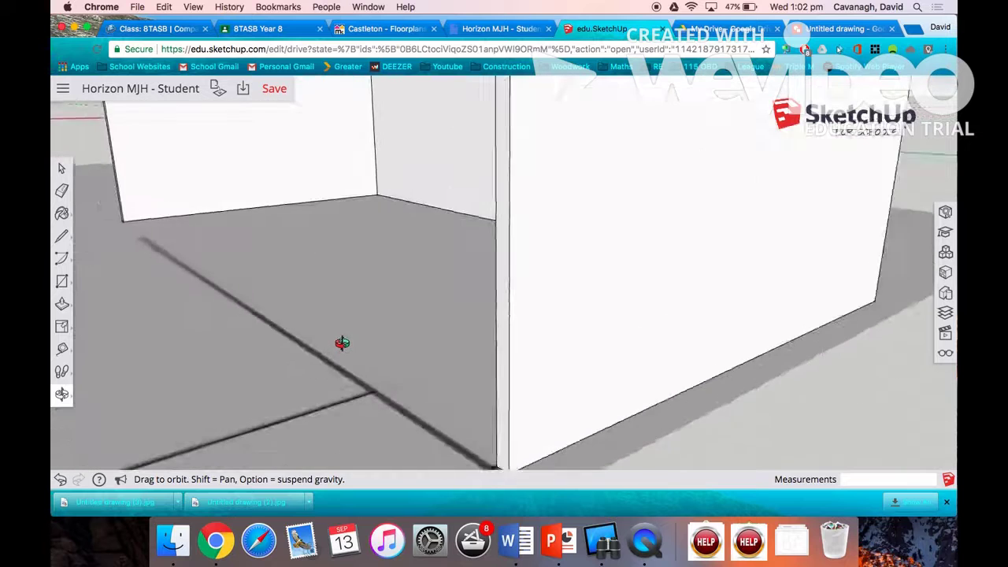
pyautogui.scroll(-5, 342, 343)
pyautogui.moveTo(434, 313); pyautogui.dragTo(405, 331)
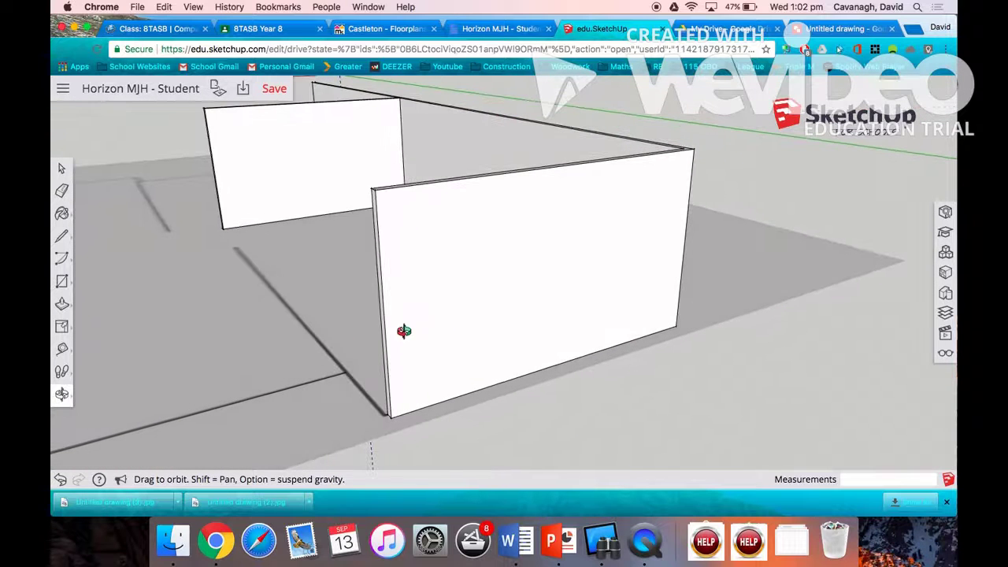
pyautogui.click(62, 282)
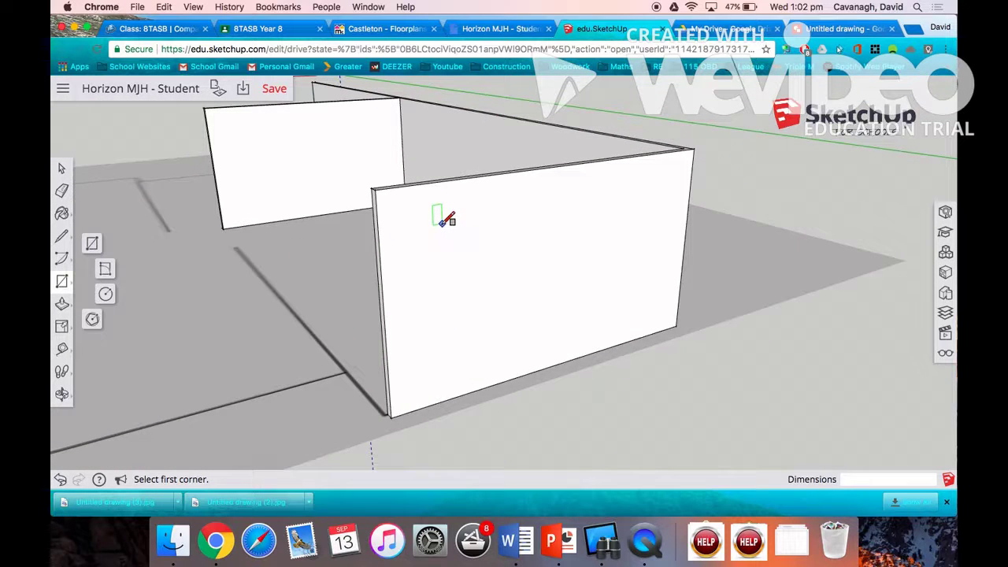
pyautogui.click(444, 220)
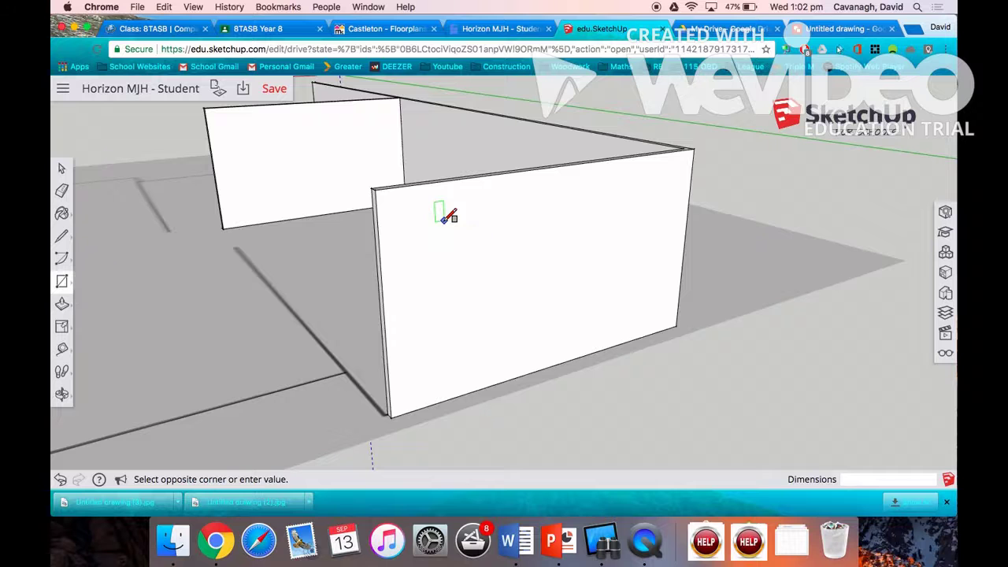
pyautogui.click(636, 281)
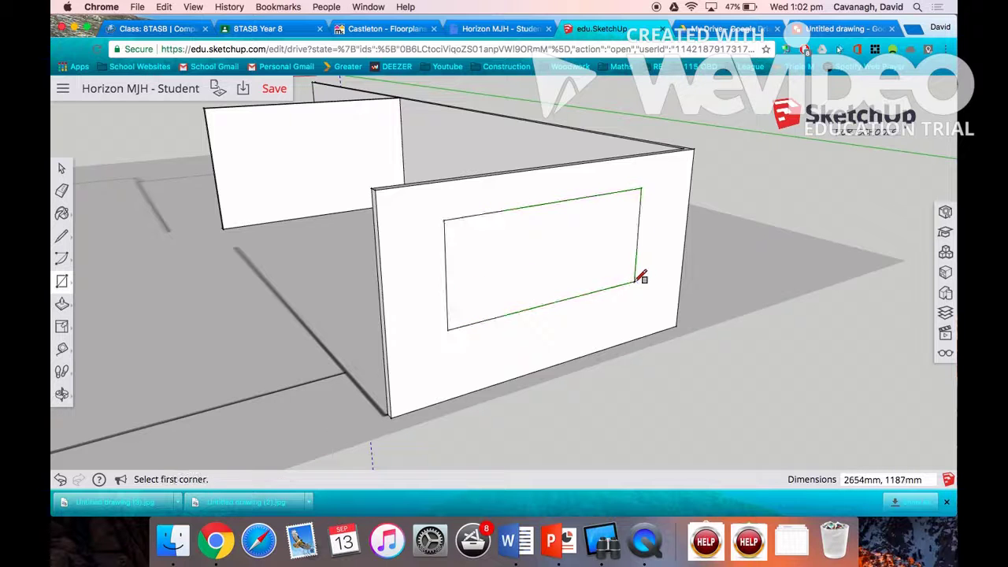
pyautogui.click(62, 303)
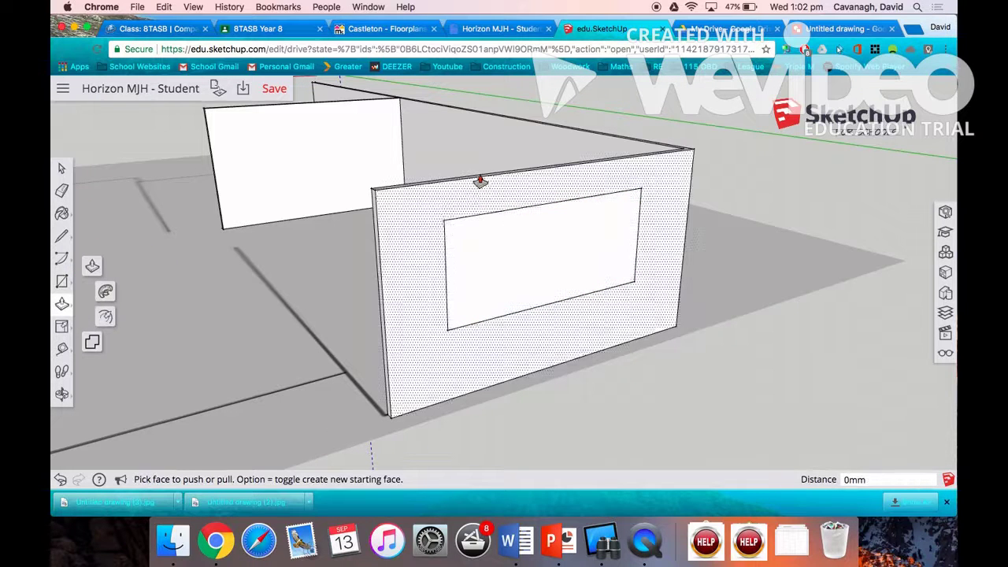
# Push the window rectangle 90 mm through the wall, opening the hole
pyautogui.click(61, 394)
pyautogui.moveTo(463, 222); pyautogui.dragTo(545, 221)
pyautogui.scroll(5, 545, 221)
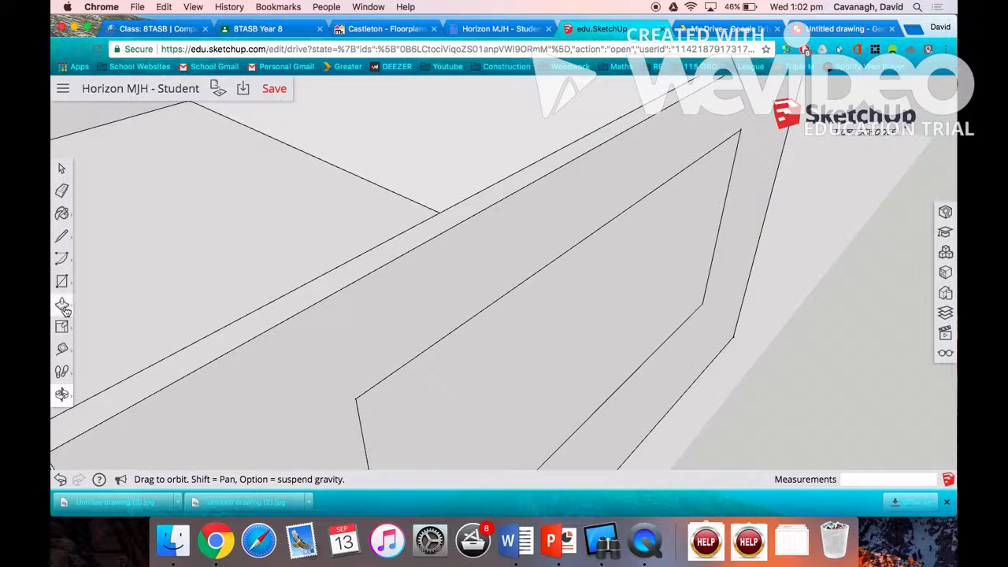
pyautogui.click(63, 307)
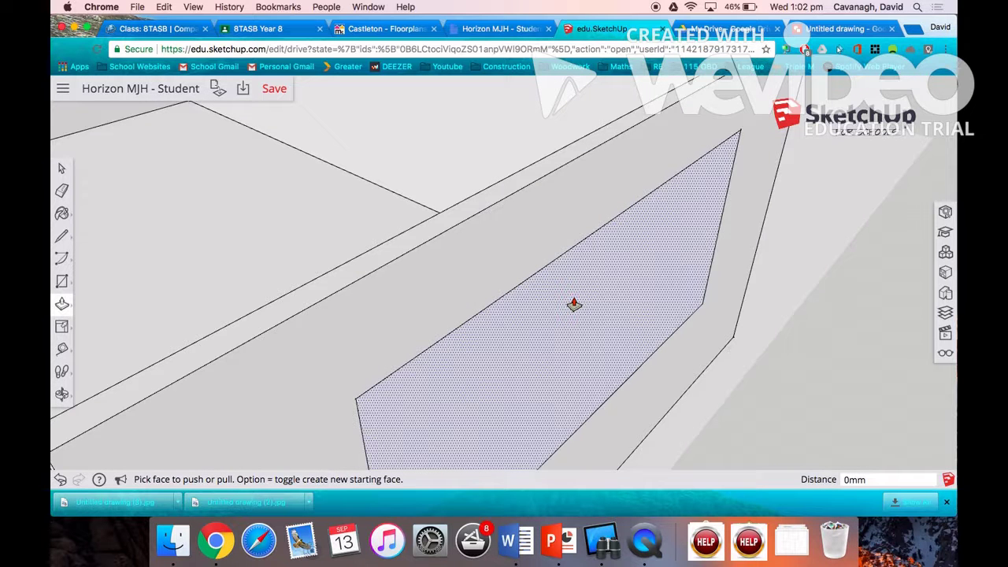
pyautogui.click(574, 305)
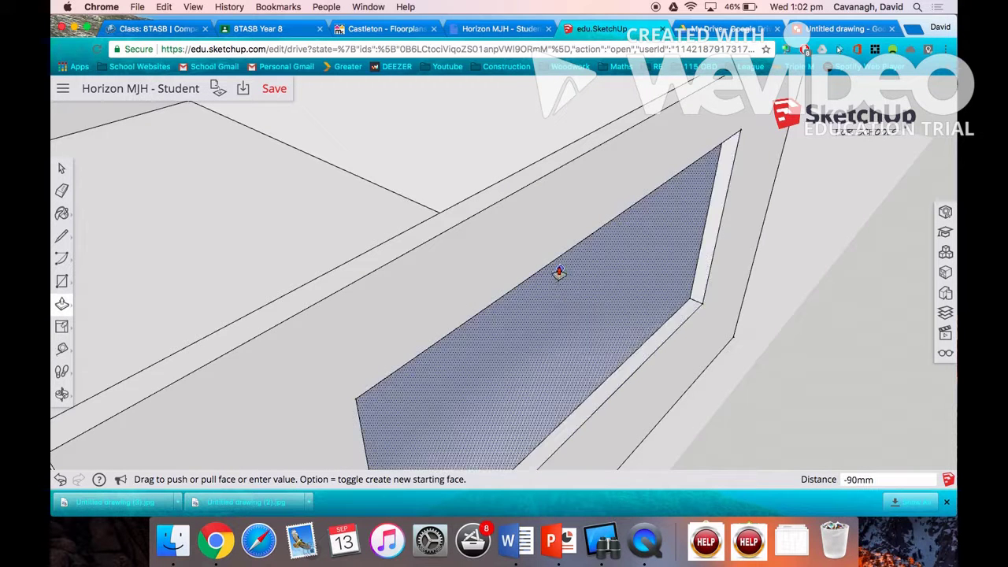
pyautogui.click(498, 190)
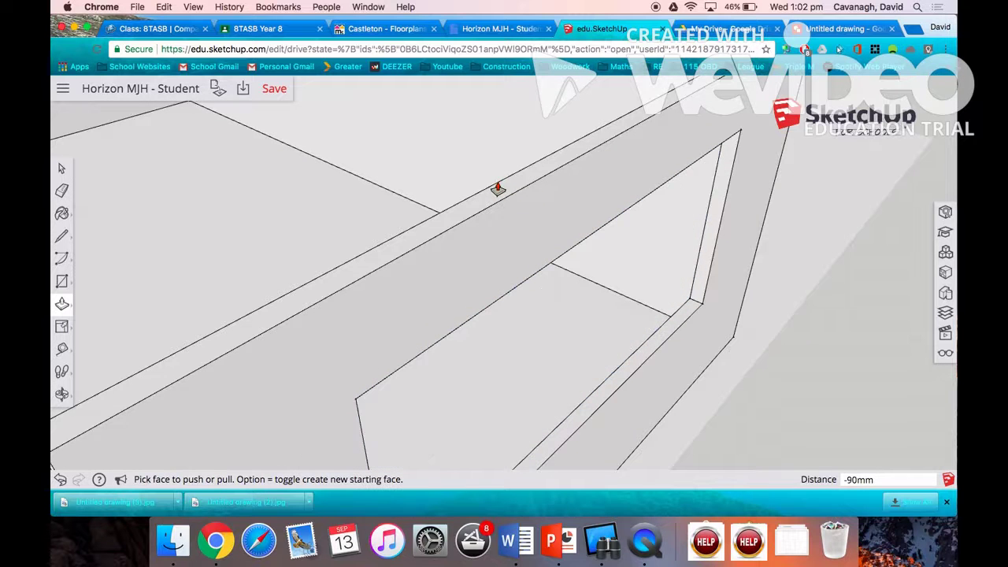
pyautogui.click(62, 168)
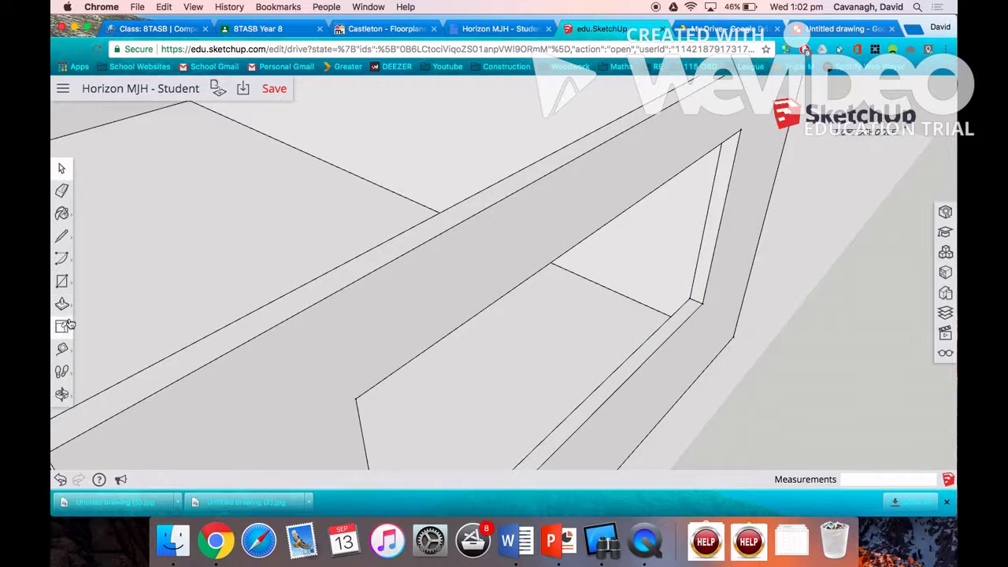
pyautogui.scroll(-5, 576, 213)
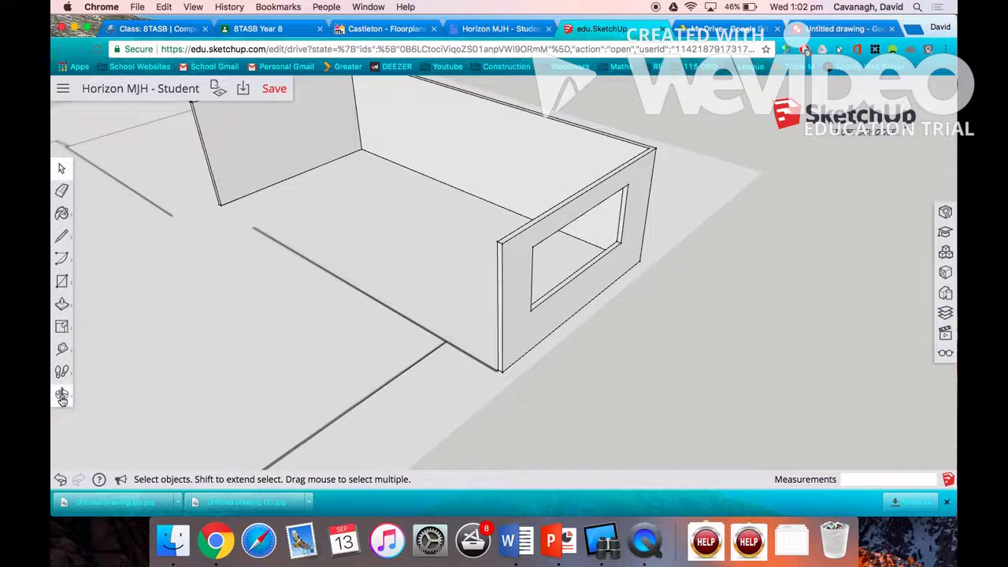
pyautogui.click(62, 394)
pyautogui.moveTo(536, 280); pyautogui.dragTo(550, 230)
pyautogui.scroll(3, 520, 128)
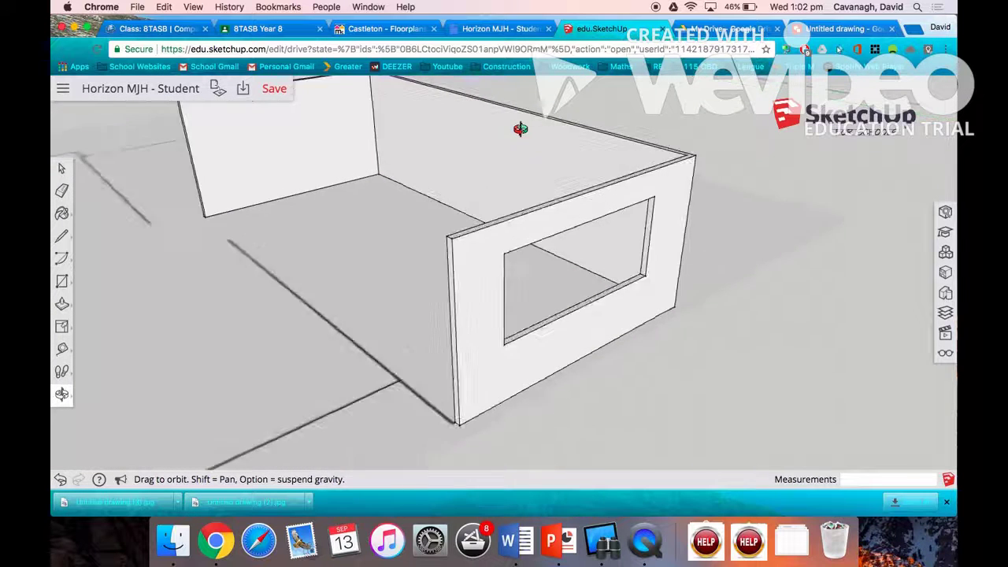
pyautogui.scroll(-4, 519, 128)
pyautogui.scroll(3, 520, 128)
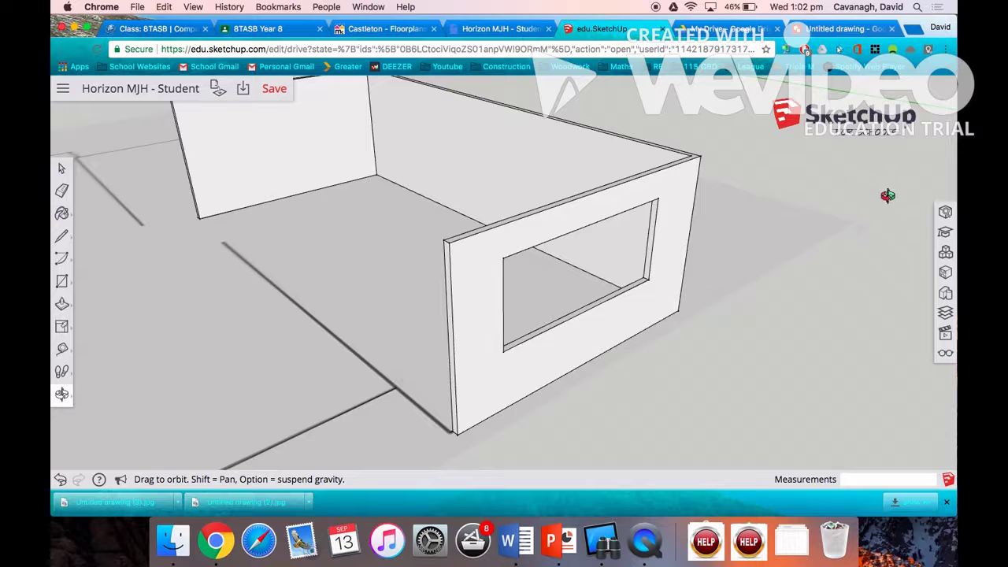
# Search 3D Warehouse components for 'win' and browse the window results, including Double Hung and Casement
pyautogui.click(945, 252)
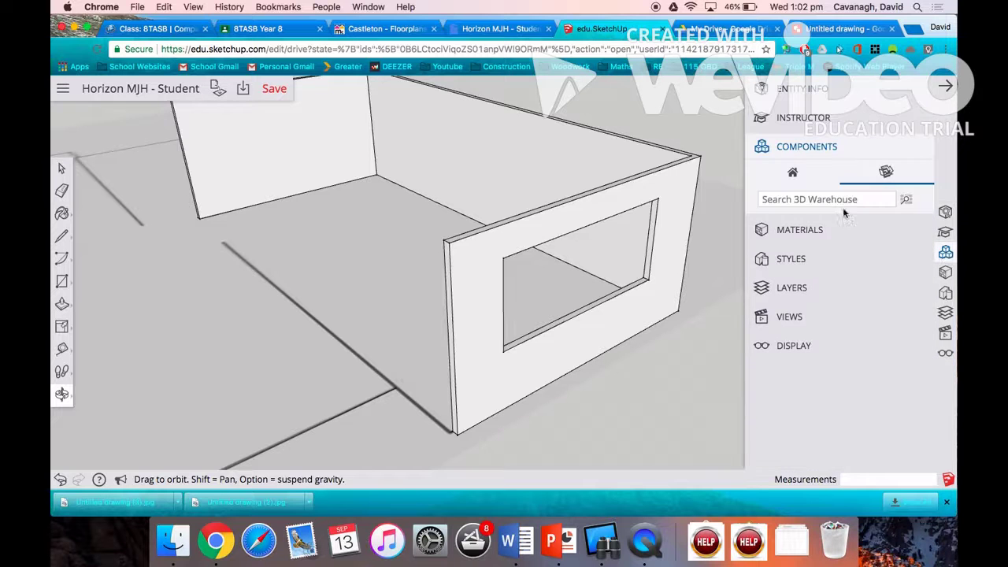
pyautogui.write('window')
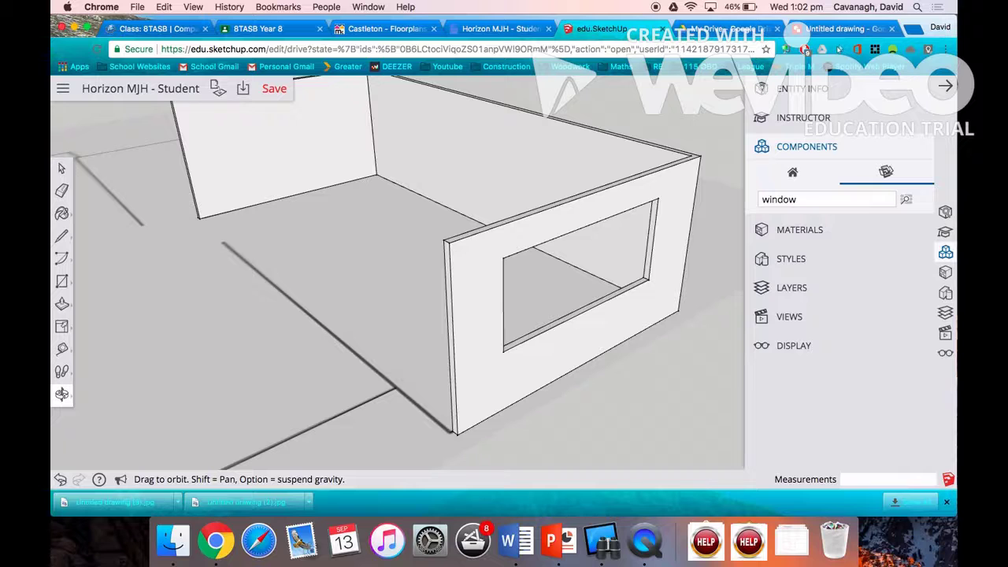
pyautogui.press('Return')
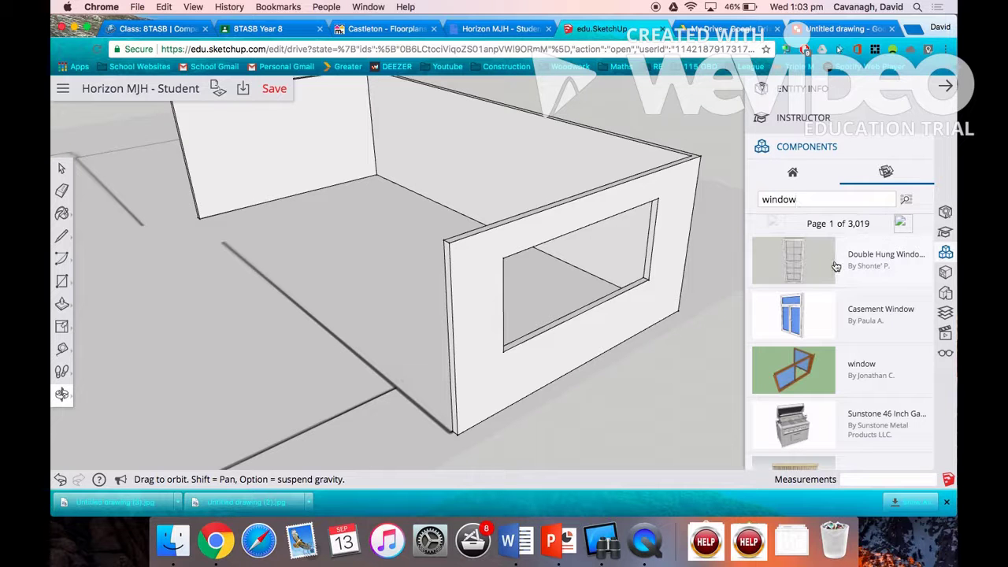
pyautogui.scroll(-1, 836, 266)
pyautogui.scroll(-5, 836, 266)
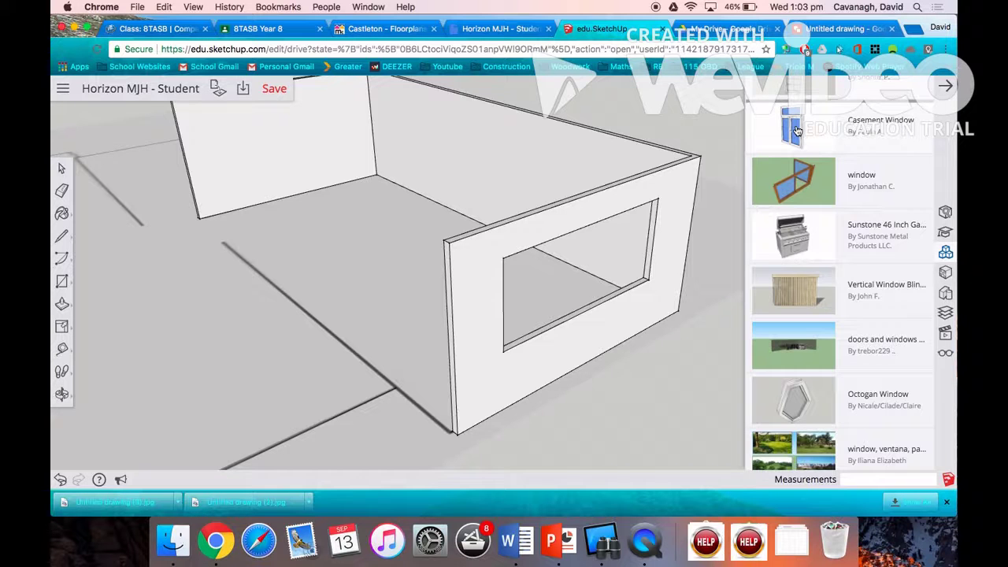
pyautogui.scroll(2, 797, 131)
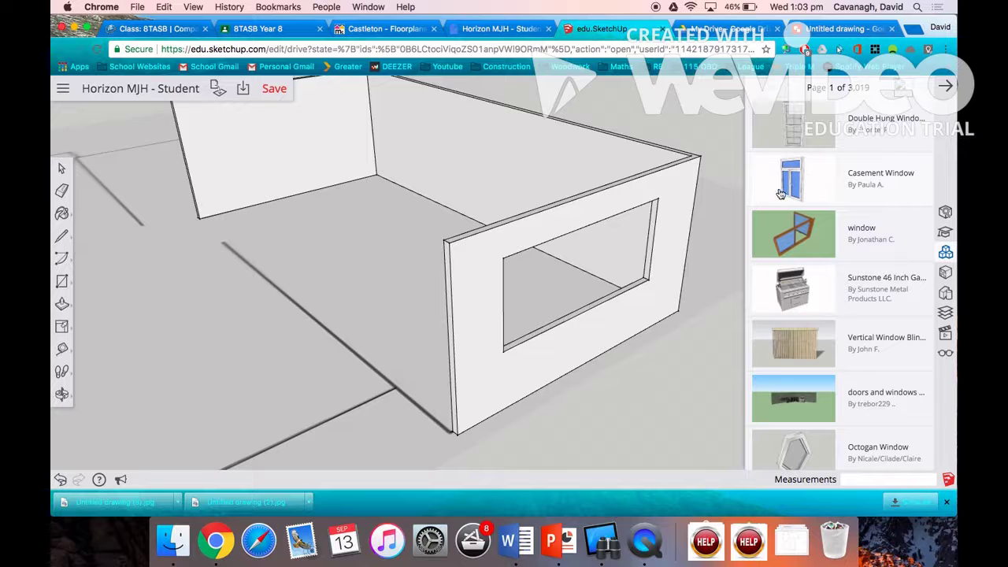
# Insert the Casement Window on the front wall, snap its top corner to the opening's corner, and orbit to check
pyautogui.click(781, 193)
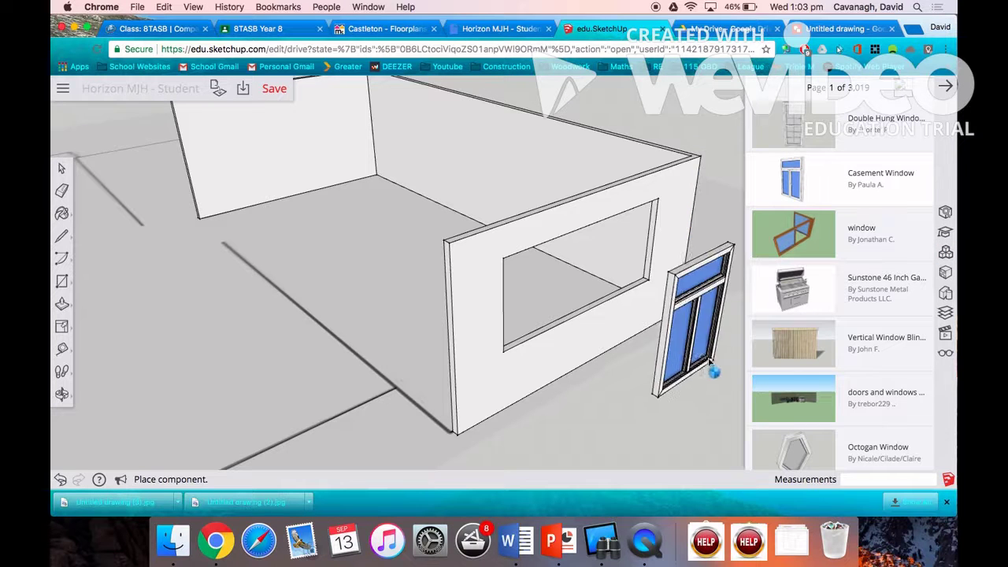
pyautogui.click(614, 337)
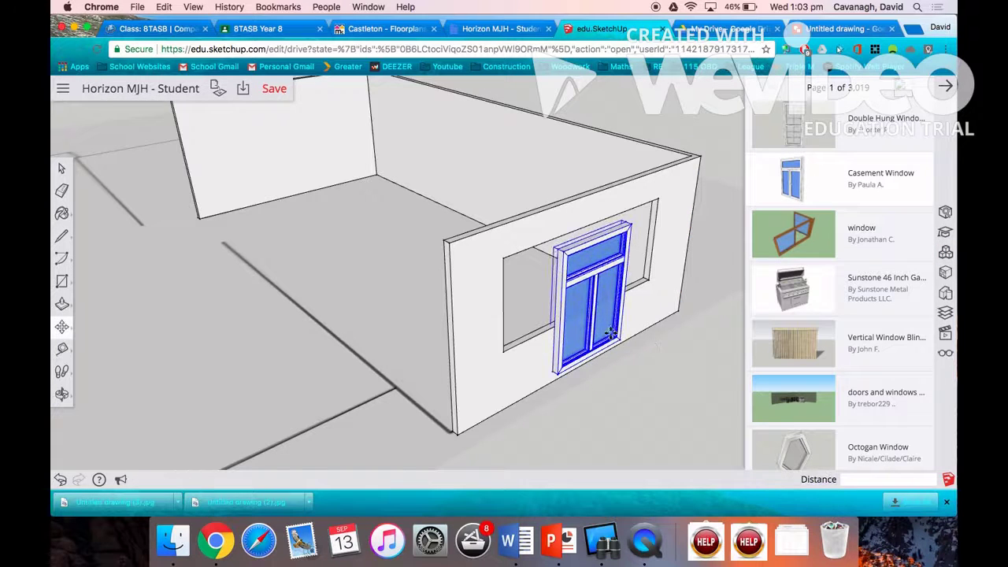
pyautogui.scroll(5, 557, 249)
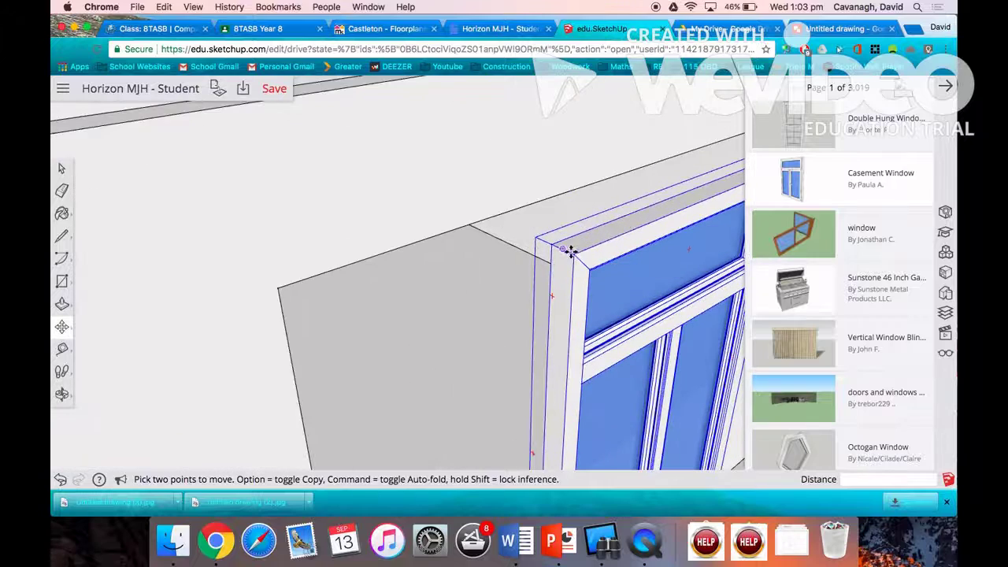
pyautogui.click(574, 253)
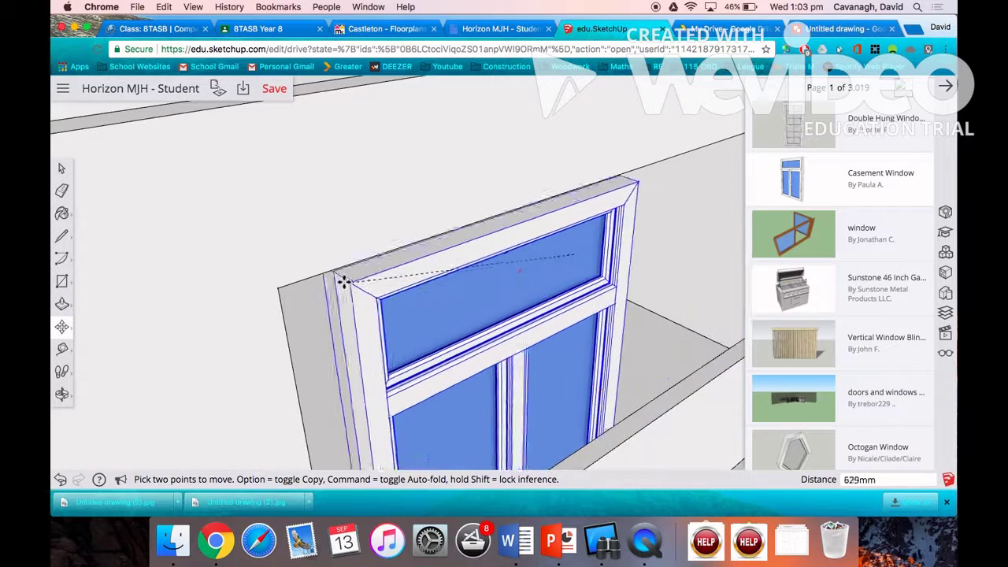
pyautogui.click(278, 291)
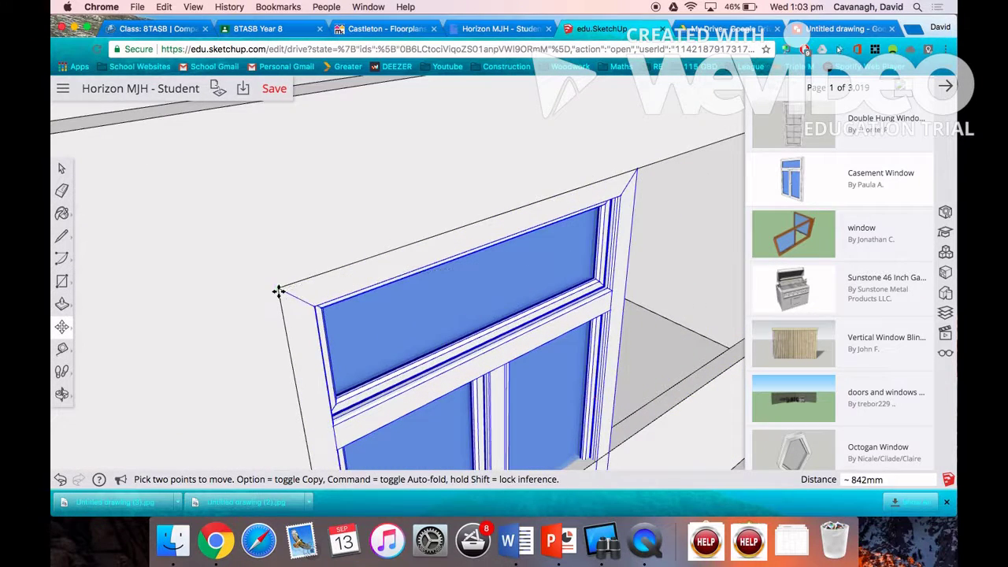
pyautogui.scroll(-10, 280, 251)
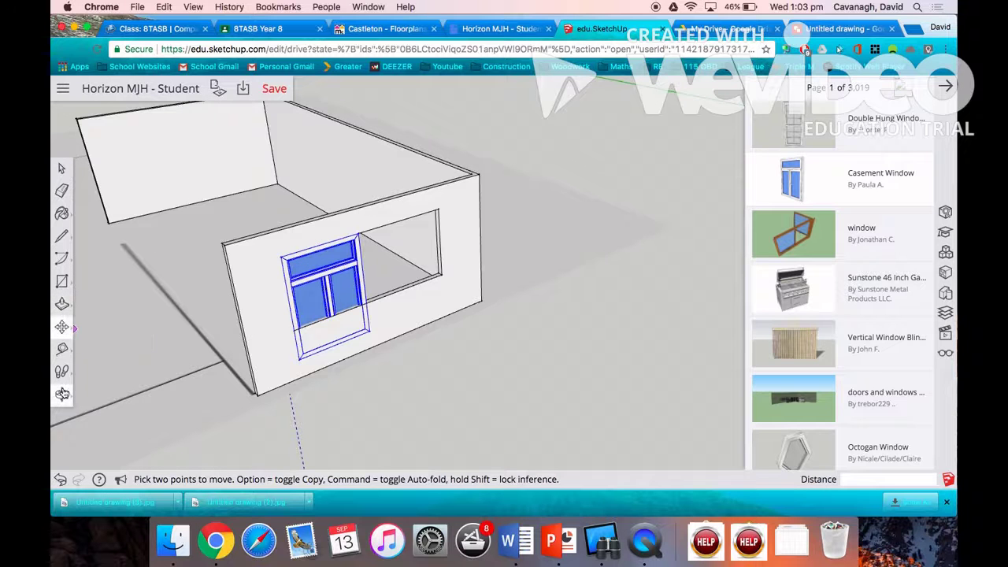
pyautogui.click(62, 394)
pyautogui.moveTo(397, 258); pyautogui.dragTo(303, 175)
pyautogui.scroll(5, 304, 172)
pyautogui.scroll(-2, 304, 169)
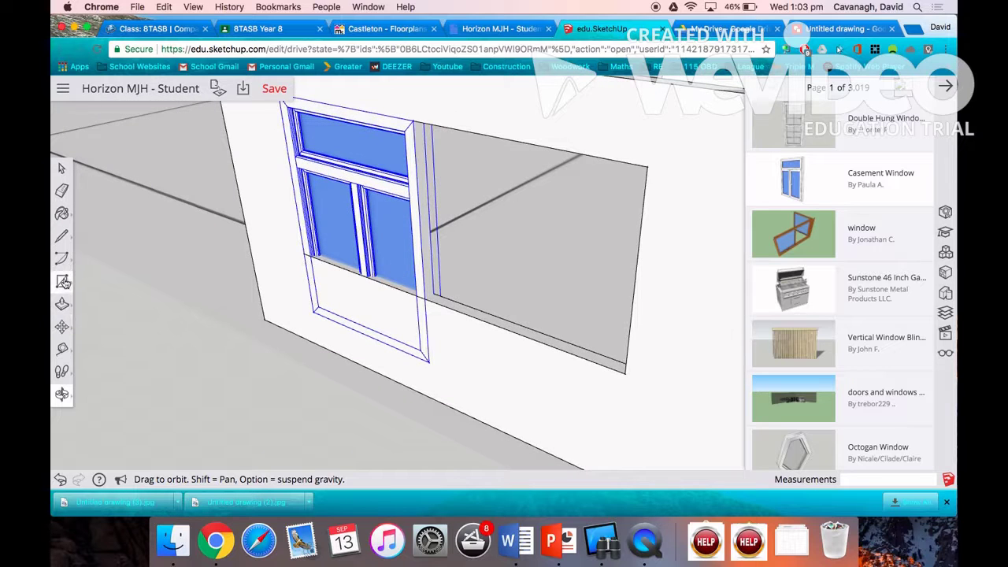
# Scale the Casement Window to 0.70 height and widen it to fill the opening, then deselect it
pyautogui.click(67, 329)
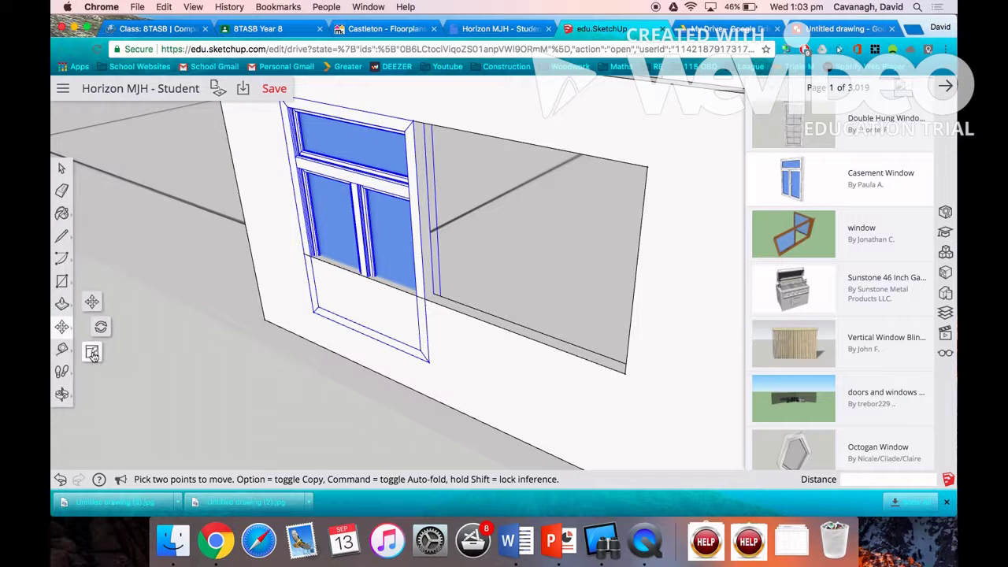
pyautogui.click(93, 353)
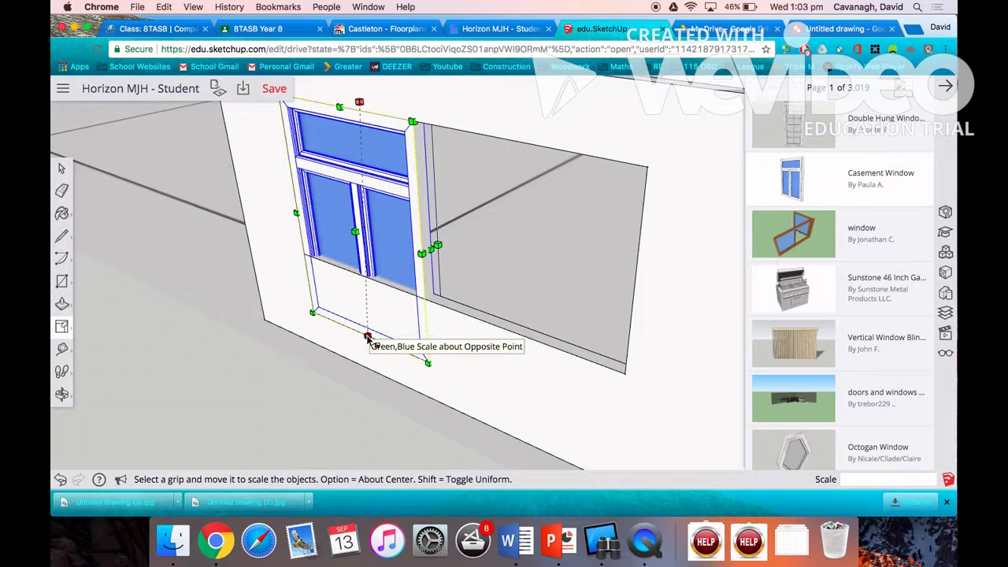
pyautogui.moveTo(370, 335); pyautogui.dragTo(368, 271)
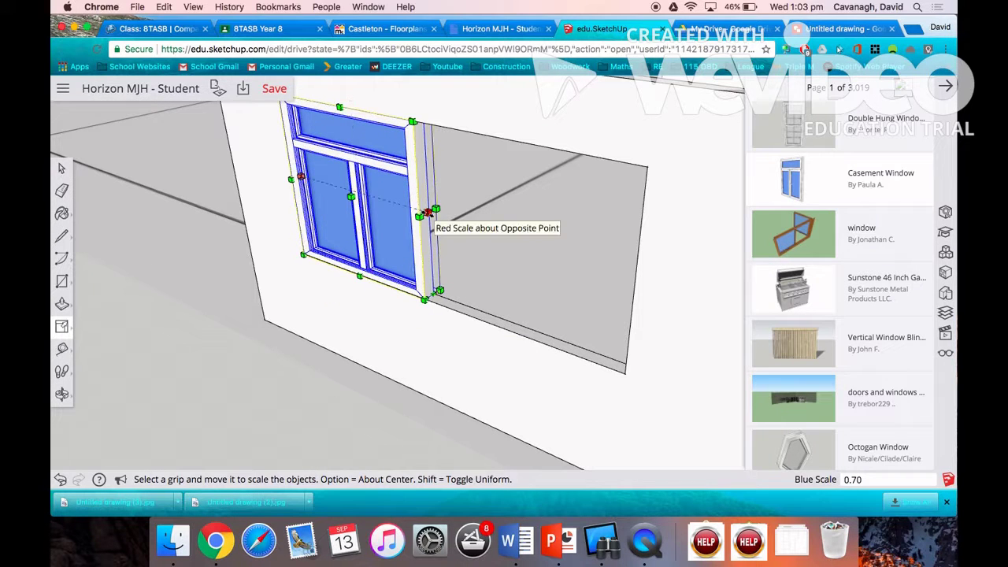
pyautogui.moveTo(429, 215); pyautogui.dragTo(635, 278)
pyautogui.click(63, 167)
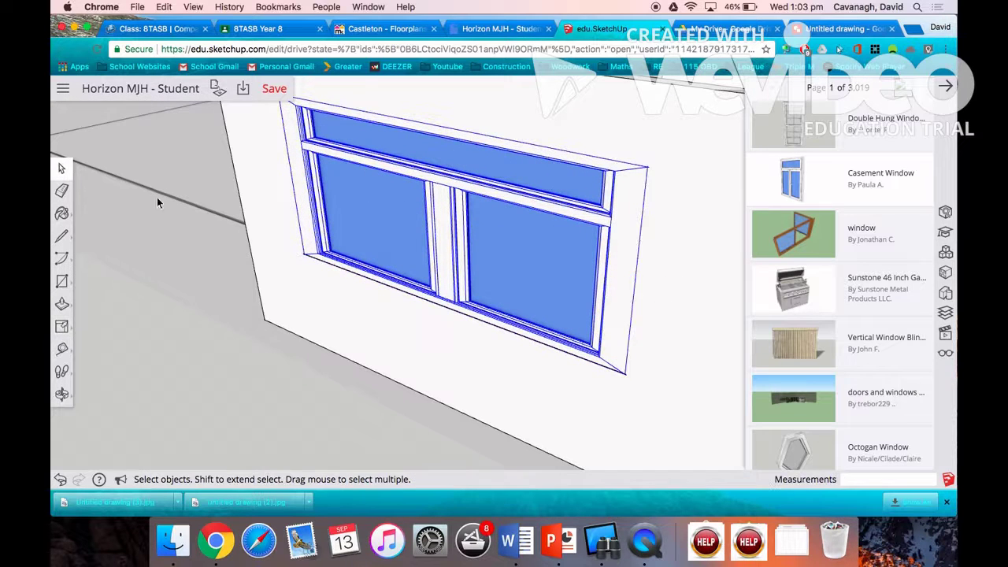
pyautogui.click(173, 209)
pyautogui.scroll(-5, 303, 335)
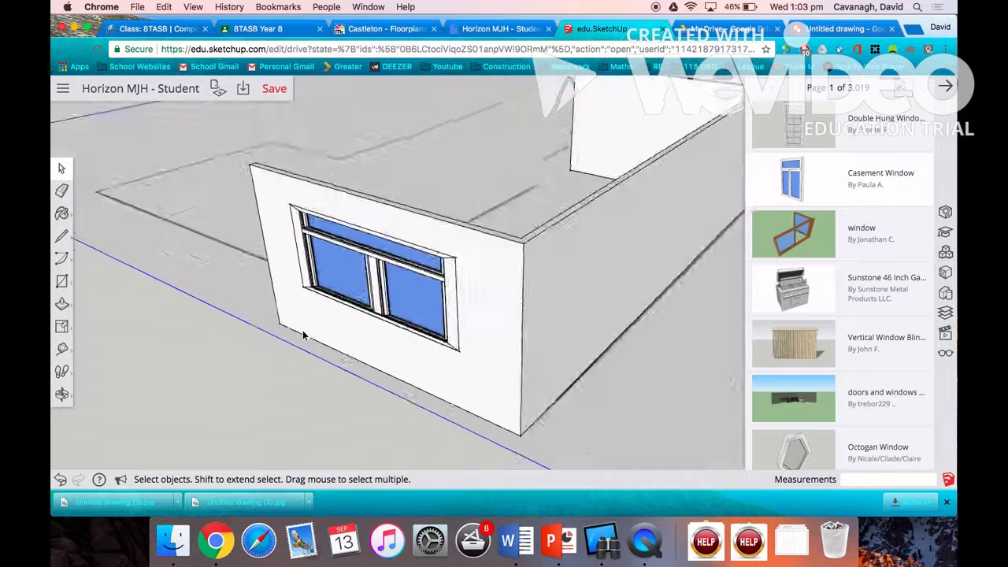
# Orbit around to inspect the fitted window and inner walls, then save the Horizon MJH - Student model
pyautogui.click(61, 393)
pyautogui.moveTo(272, 295); pyautogui.dragTo(514, 280)
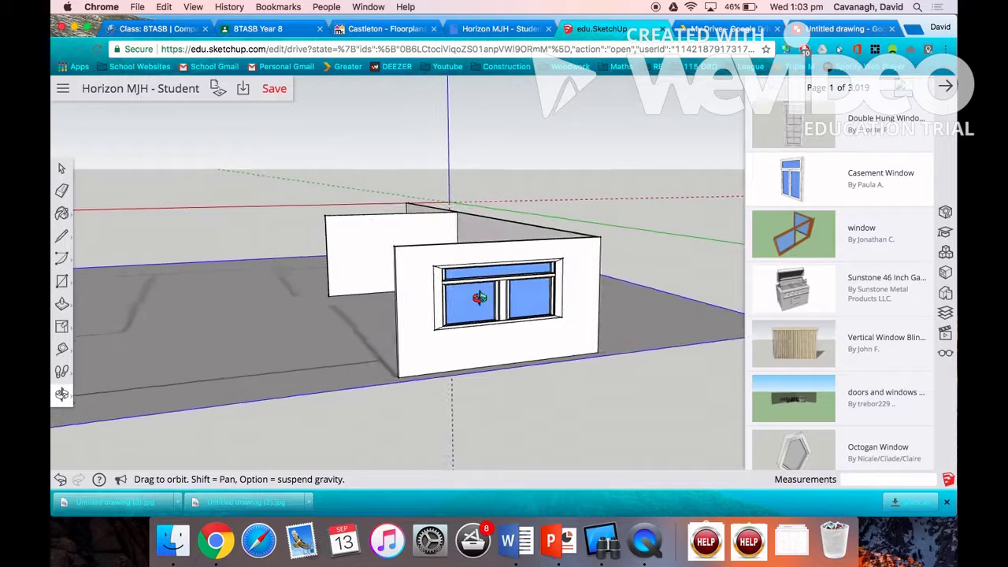
pyautogui.scroll(5, 480, 297)
pyautogui.scroll(-6, 479, 297)
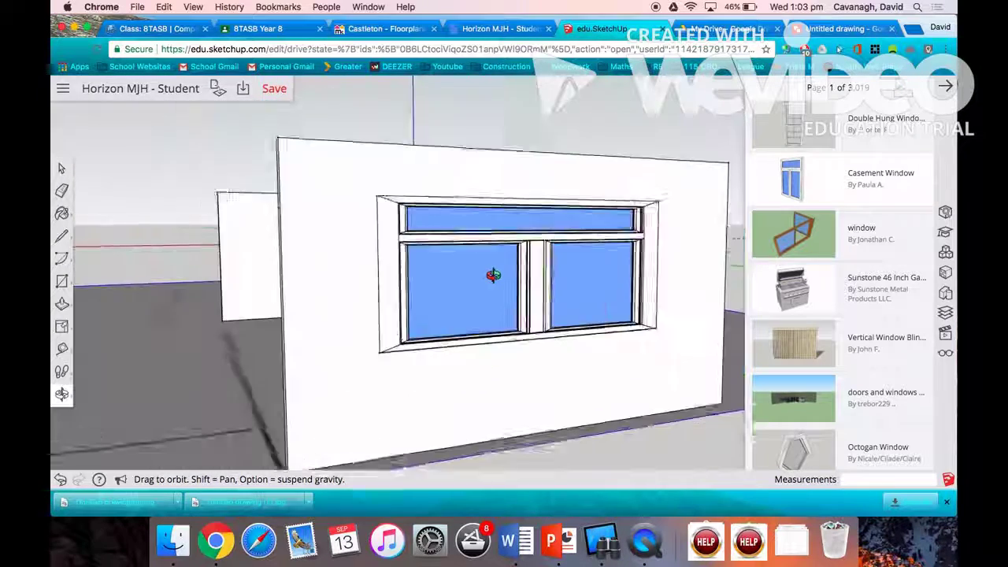
pyautogui.scroll(-2, 493, 275)
pyautogui.moveTo(444, 286); pyautogui.dragTo(378, 382)
pyautogui.scroll(-8, 401, 296)
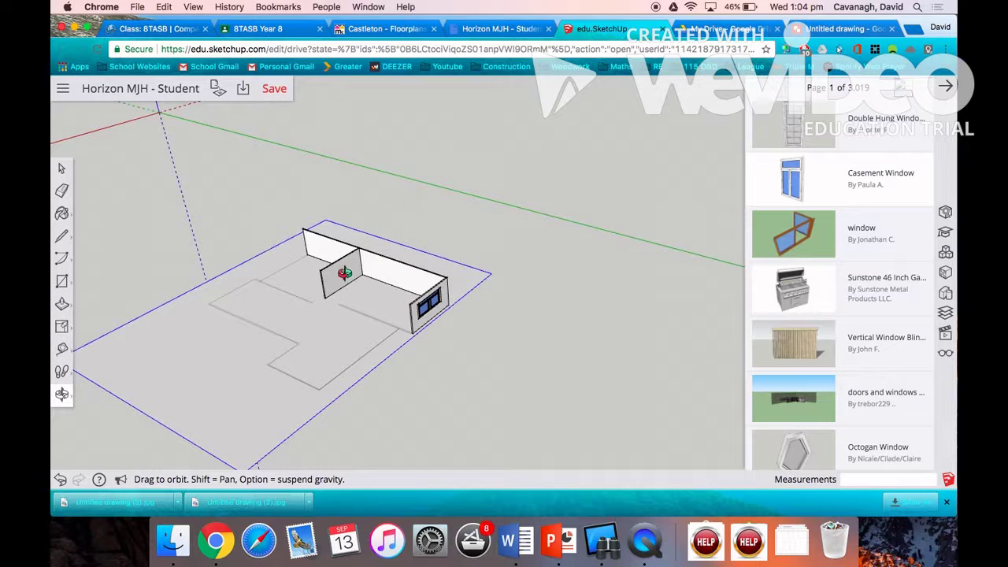
pyautogui.click(275, 89)
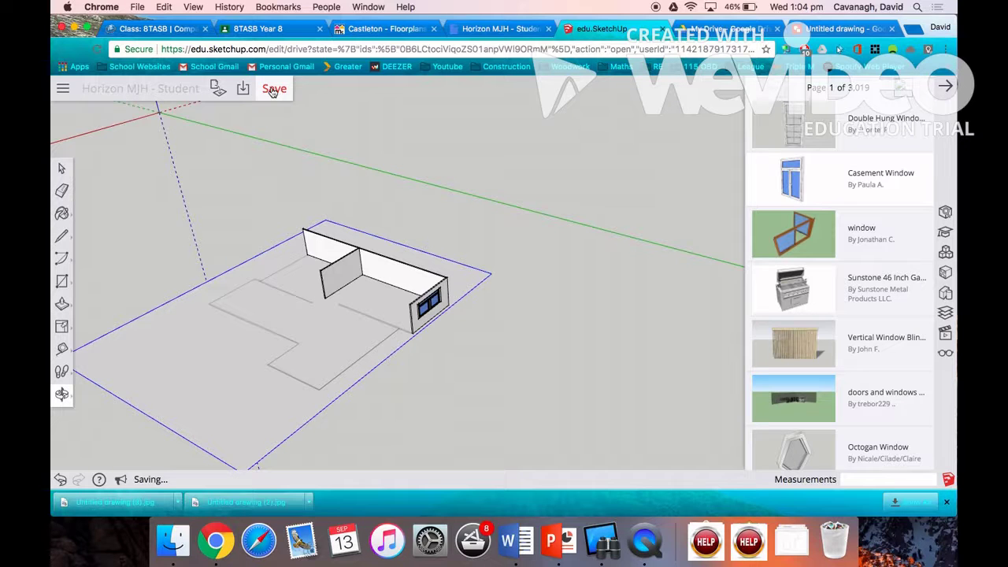